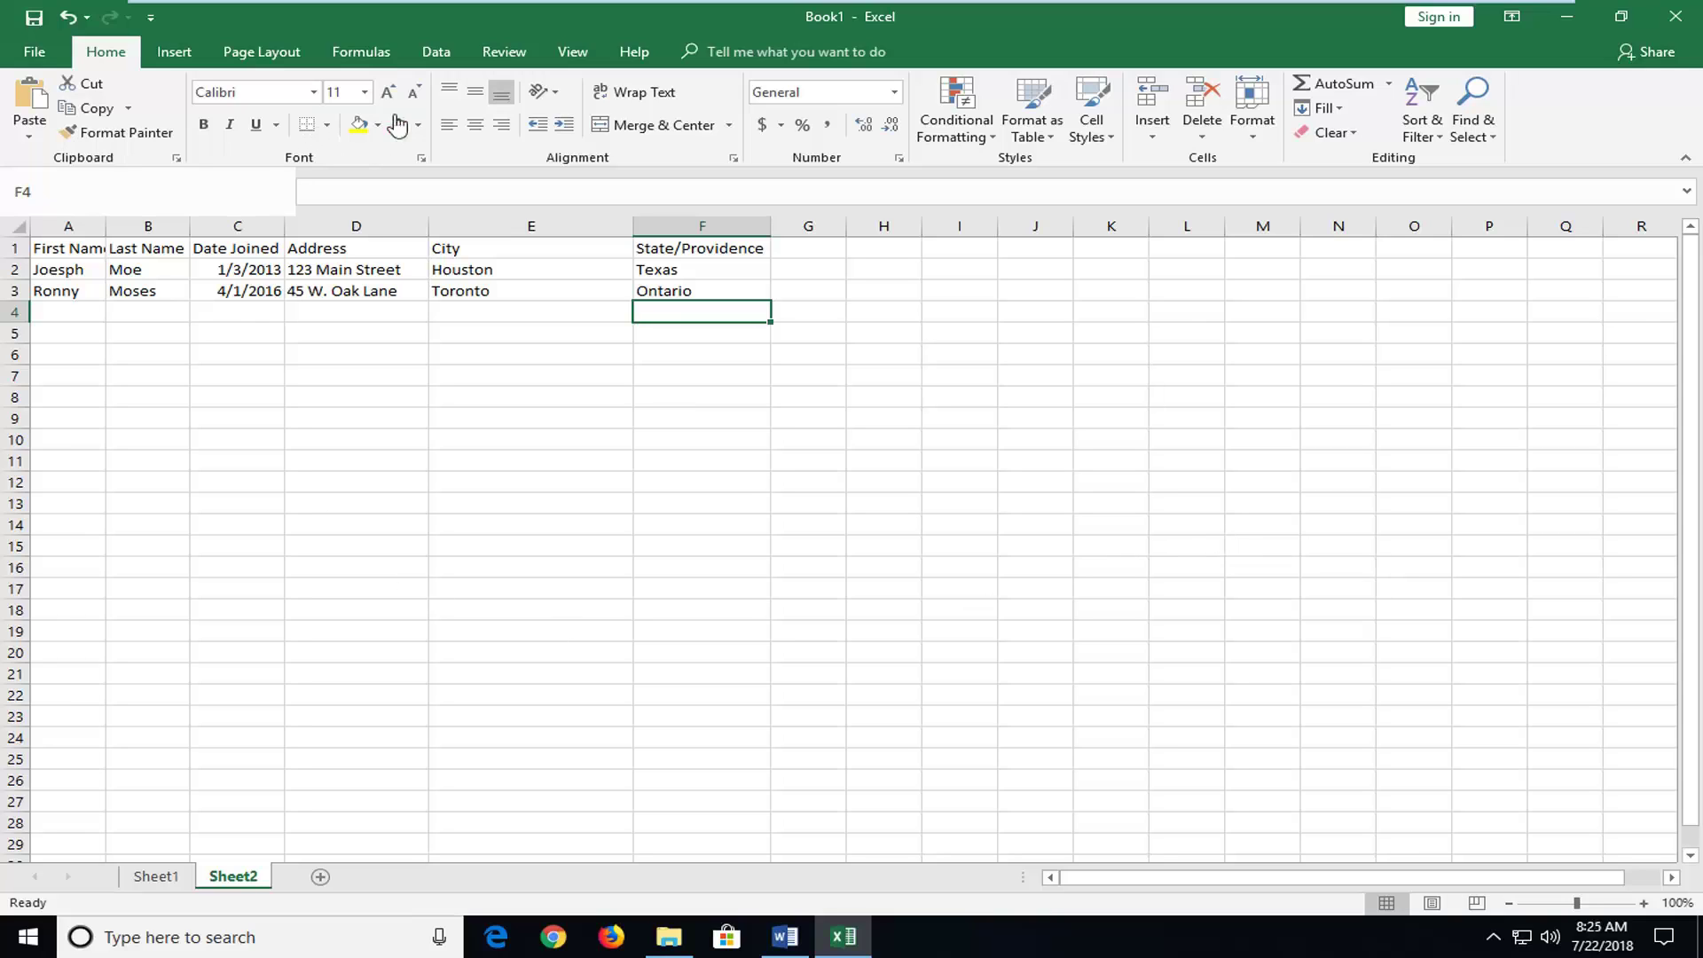
Step: Convert the range A1:F3 into a table with headers
click(172, 55)
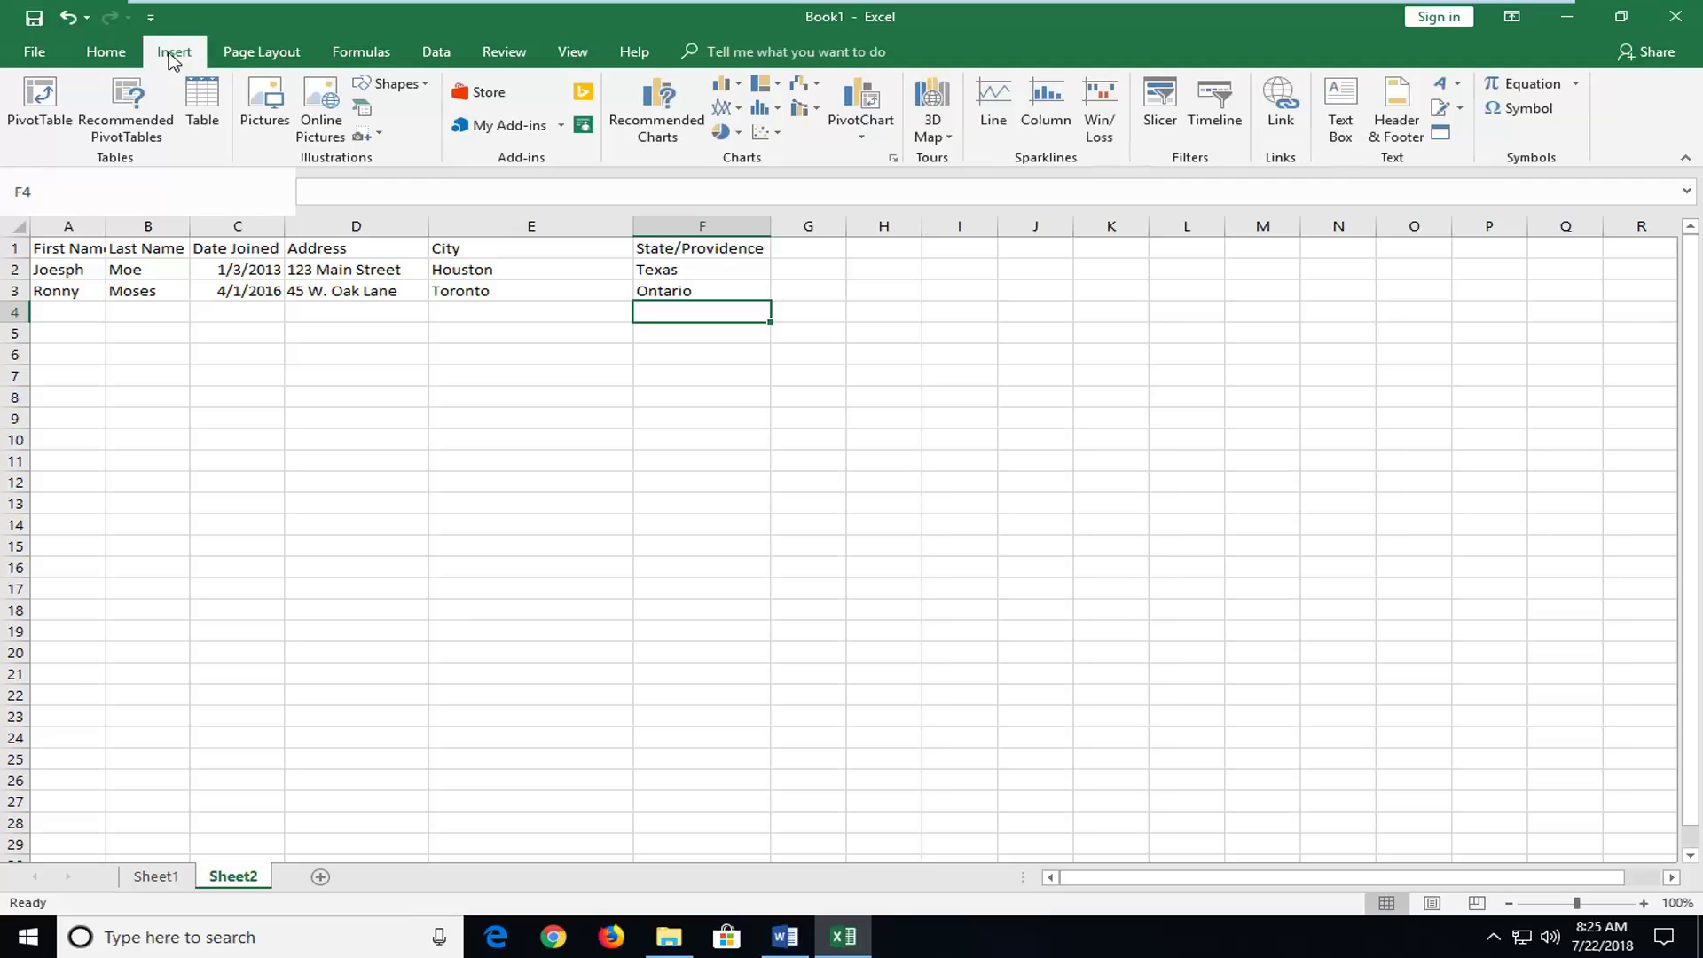
click(201, 101)
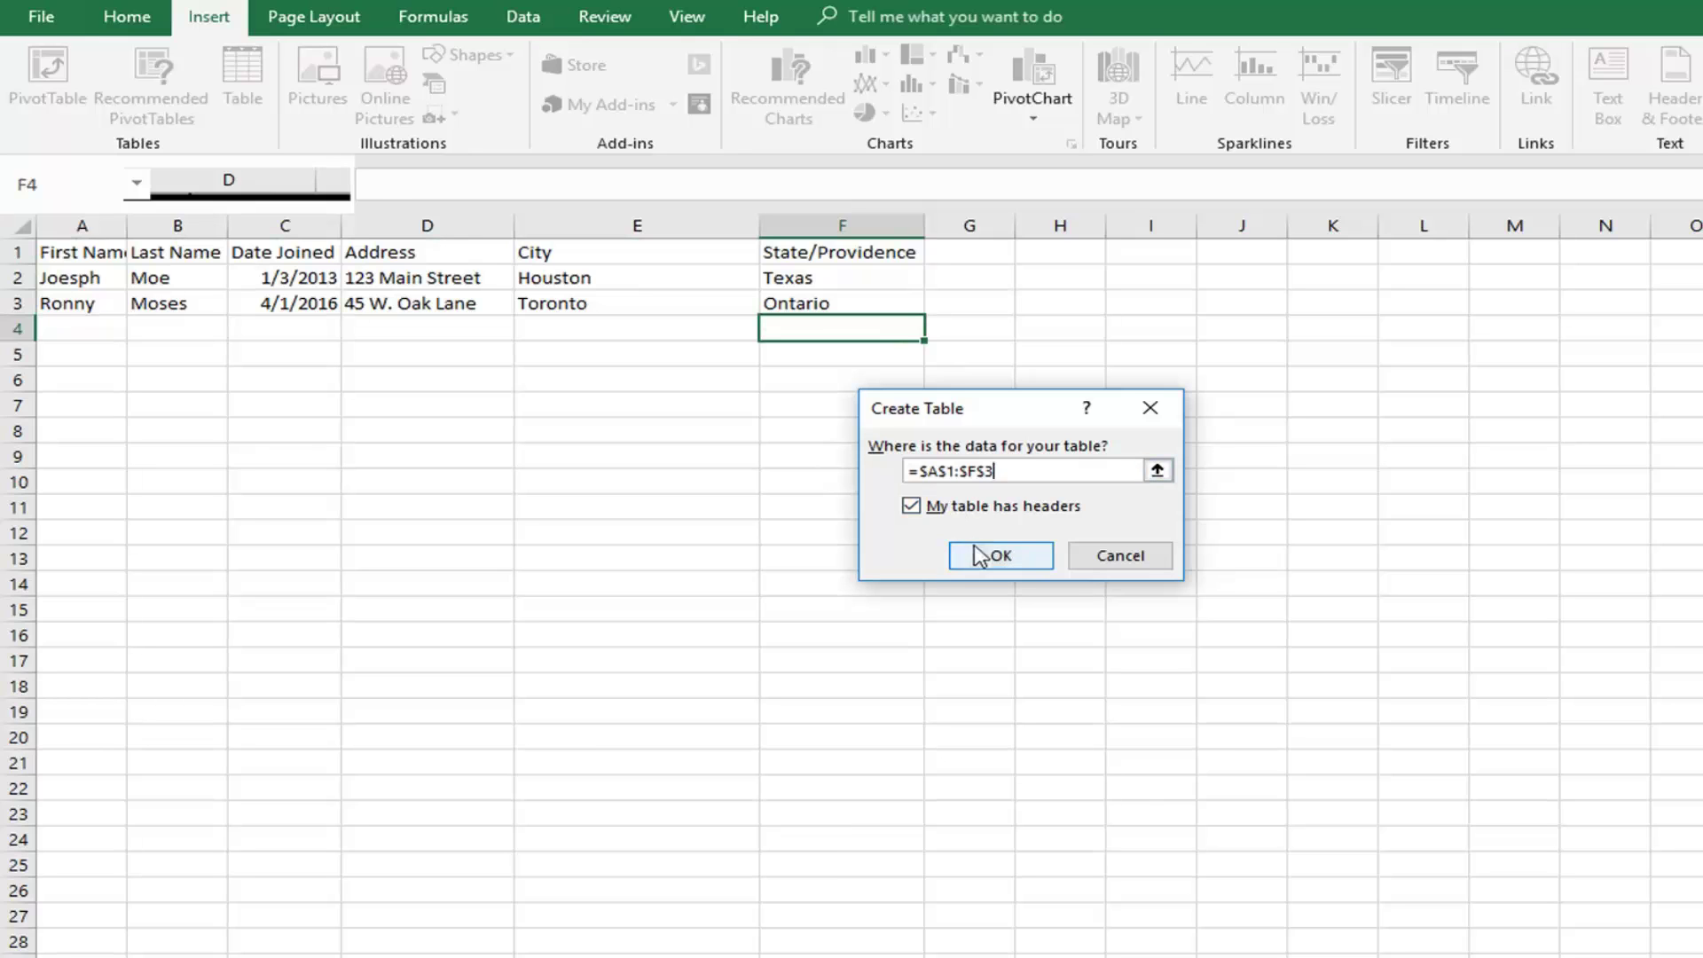
click(1000, 559)
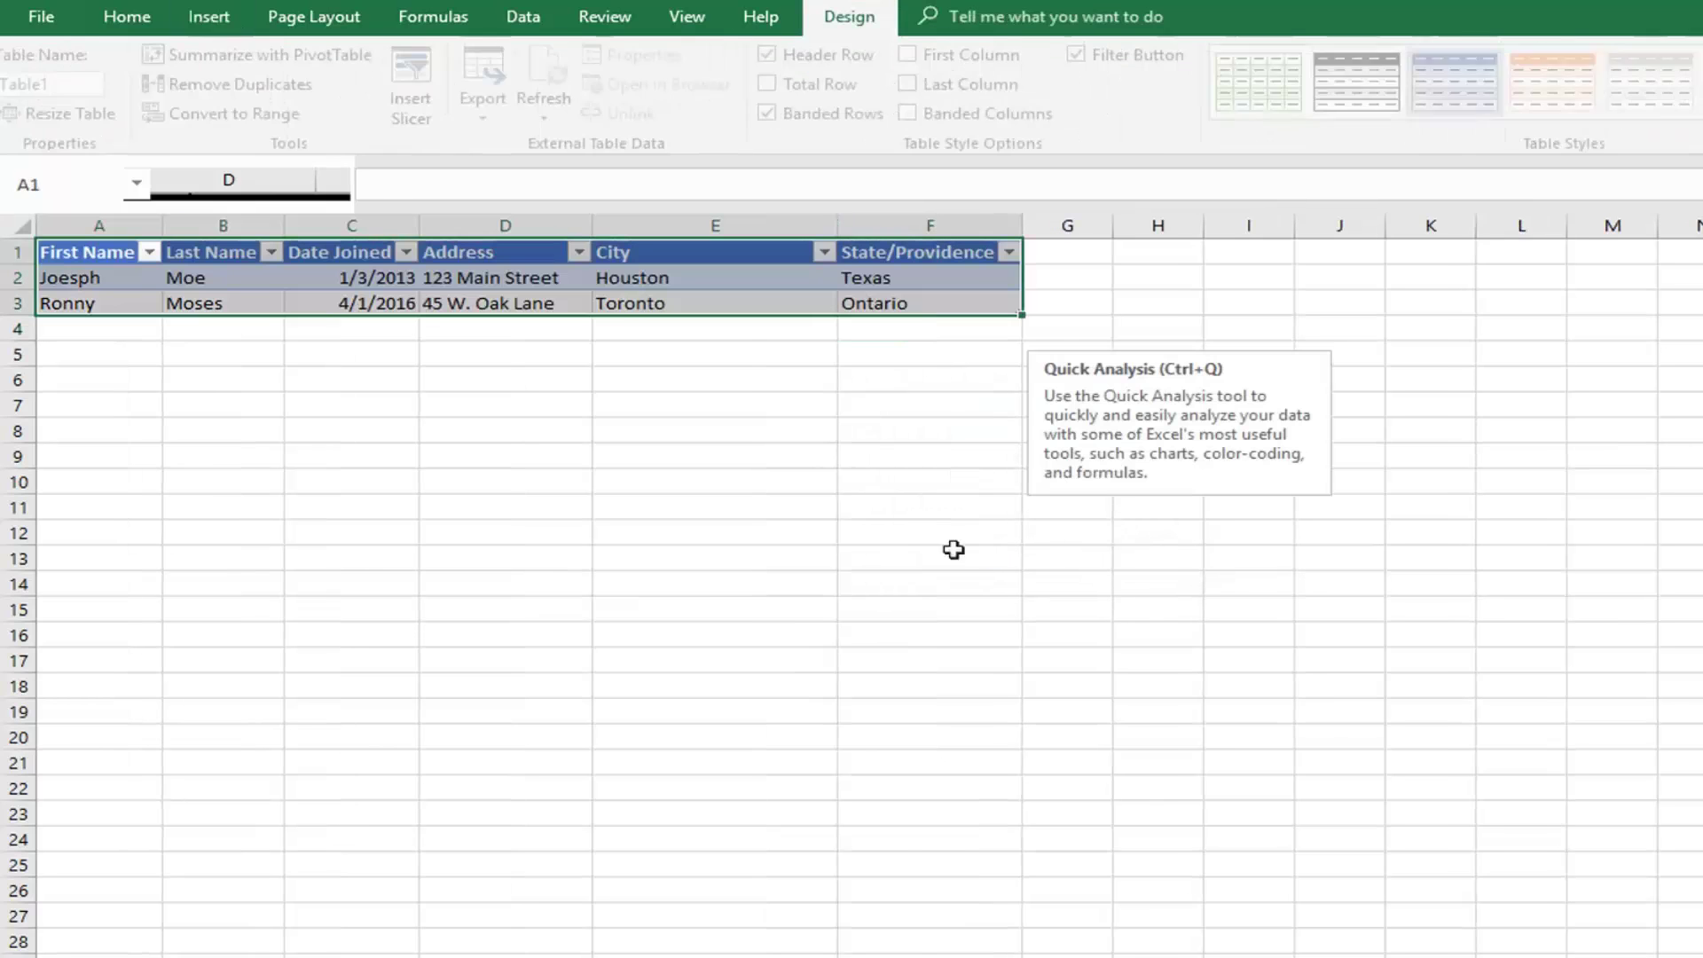
click(274, 354)
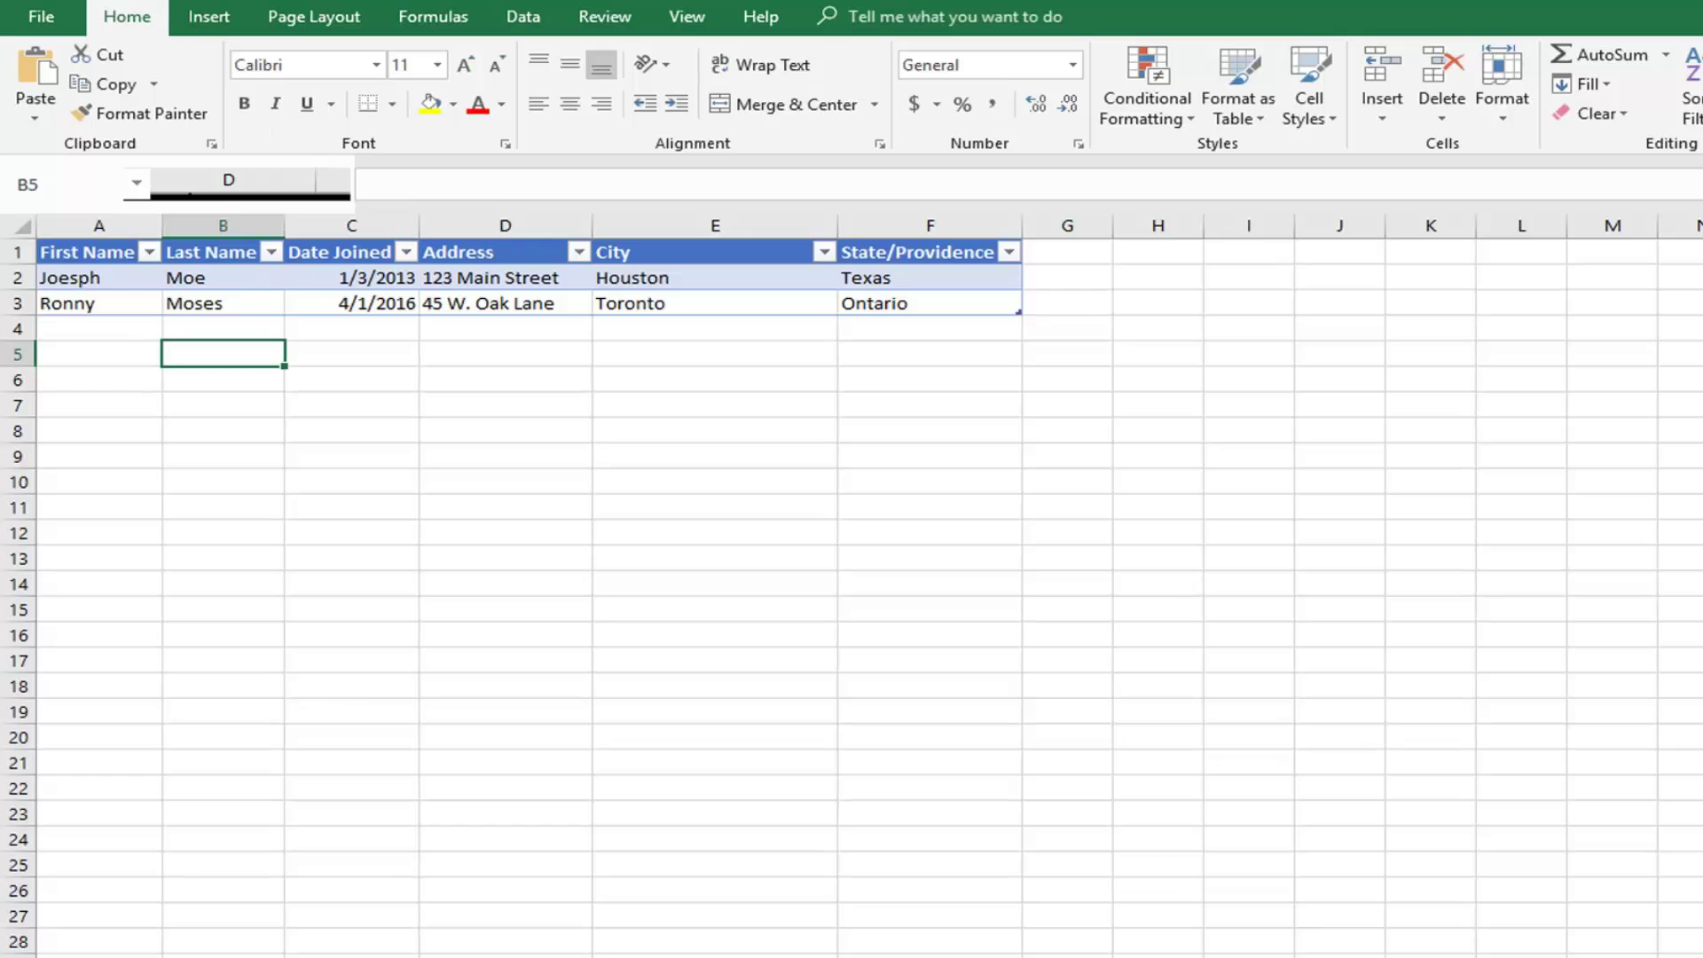
Step: Open the ribbon customization options and find the Form command among the commands not in the ribbon
click(39, 17)
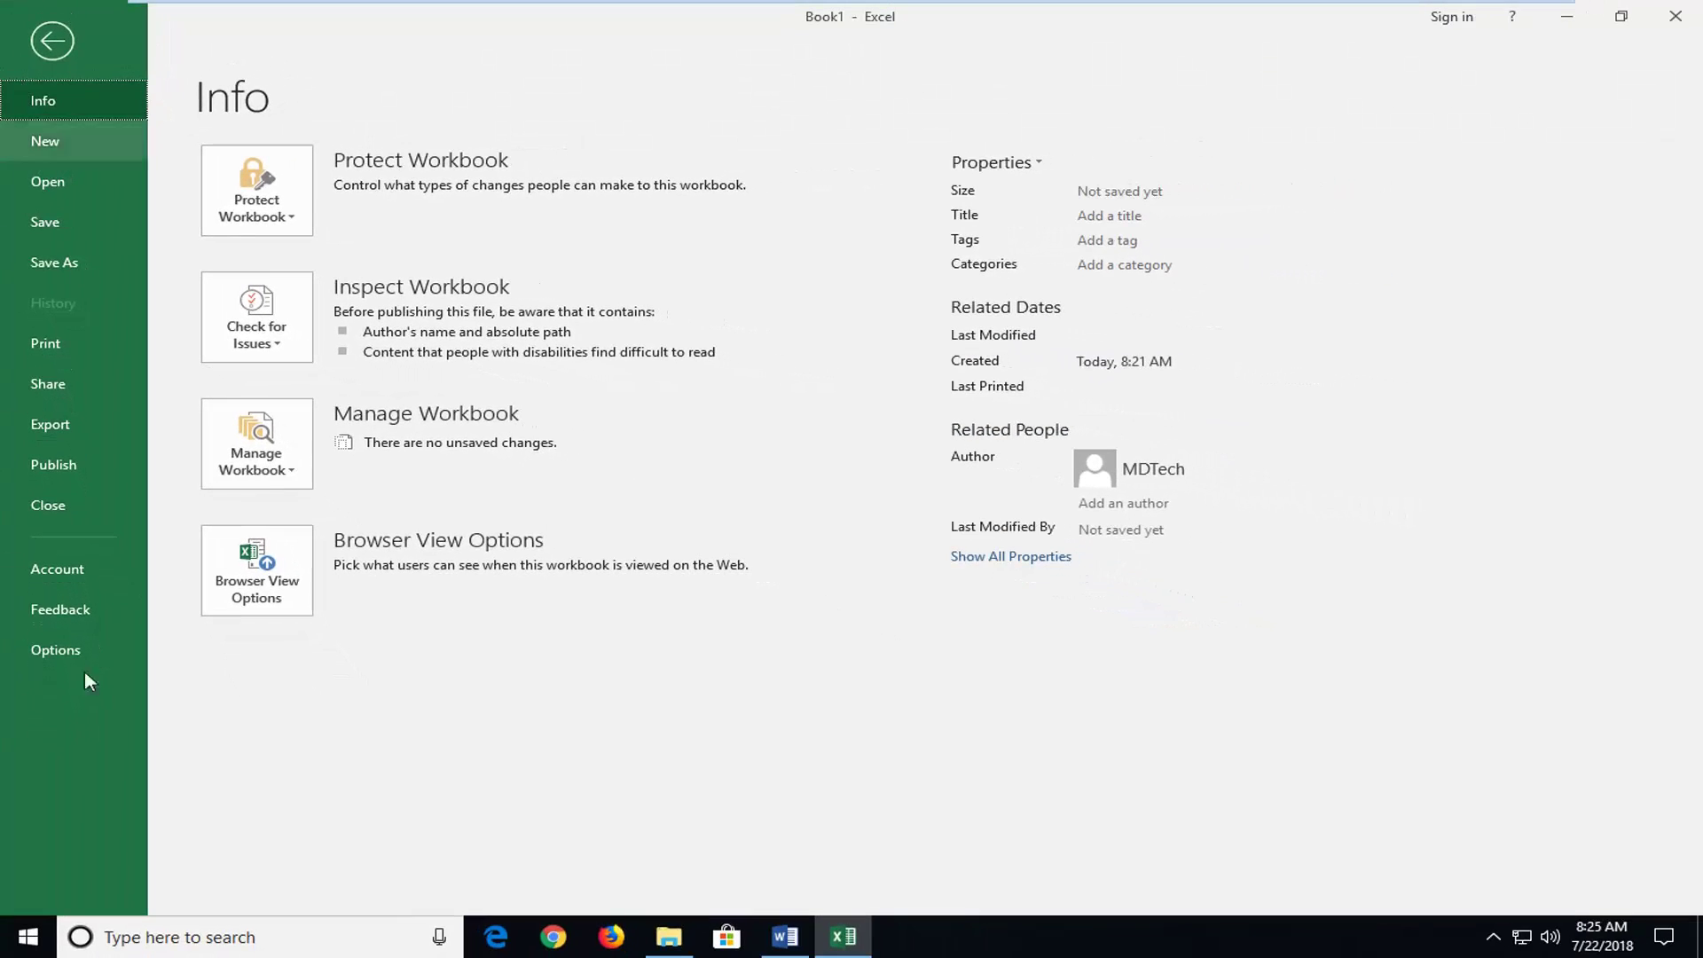
click(41, 654)
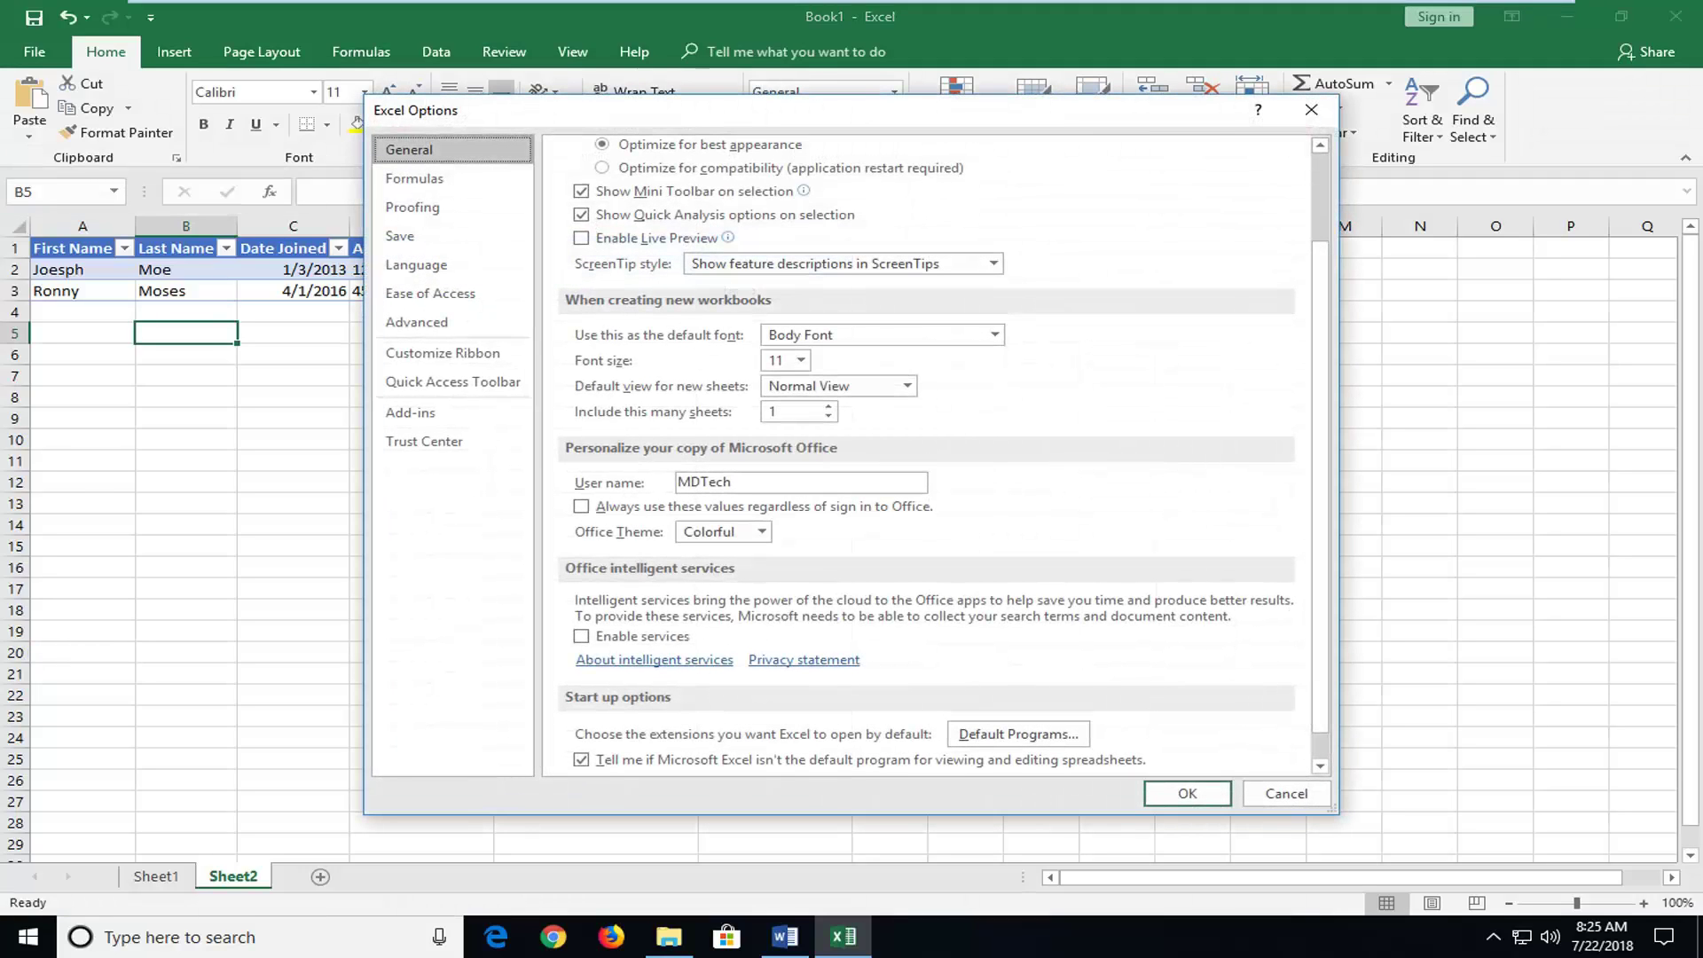
click(434, 358)
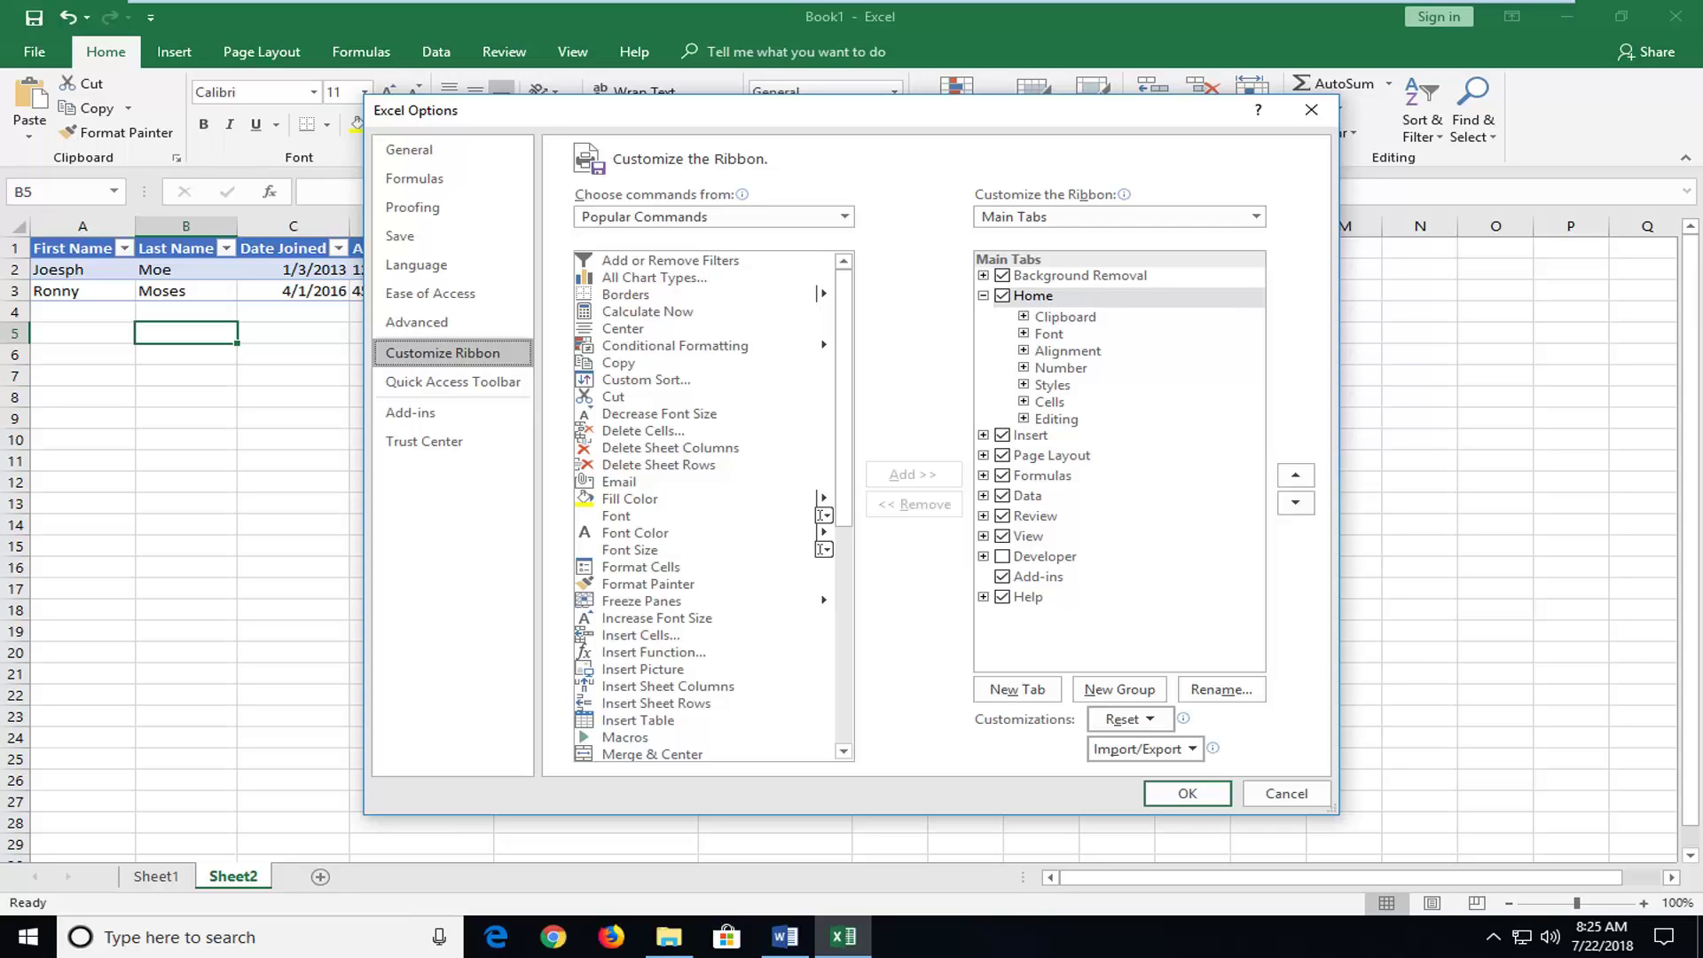
click(843, 217)
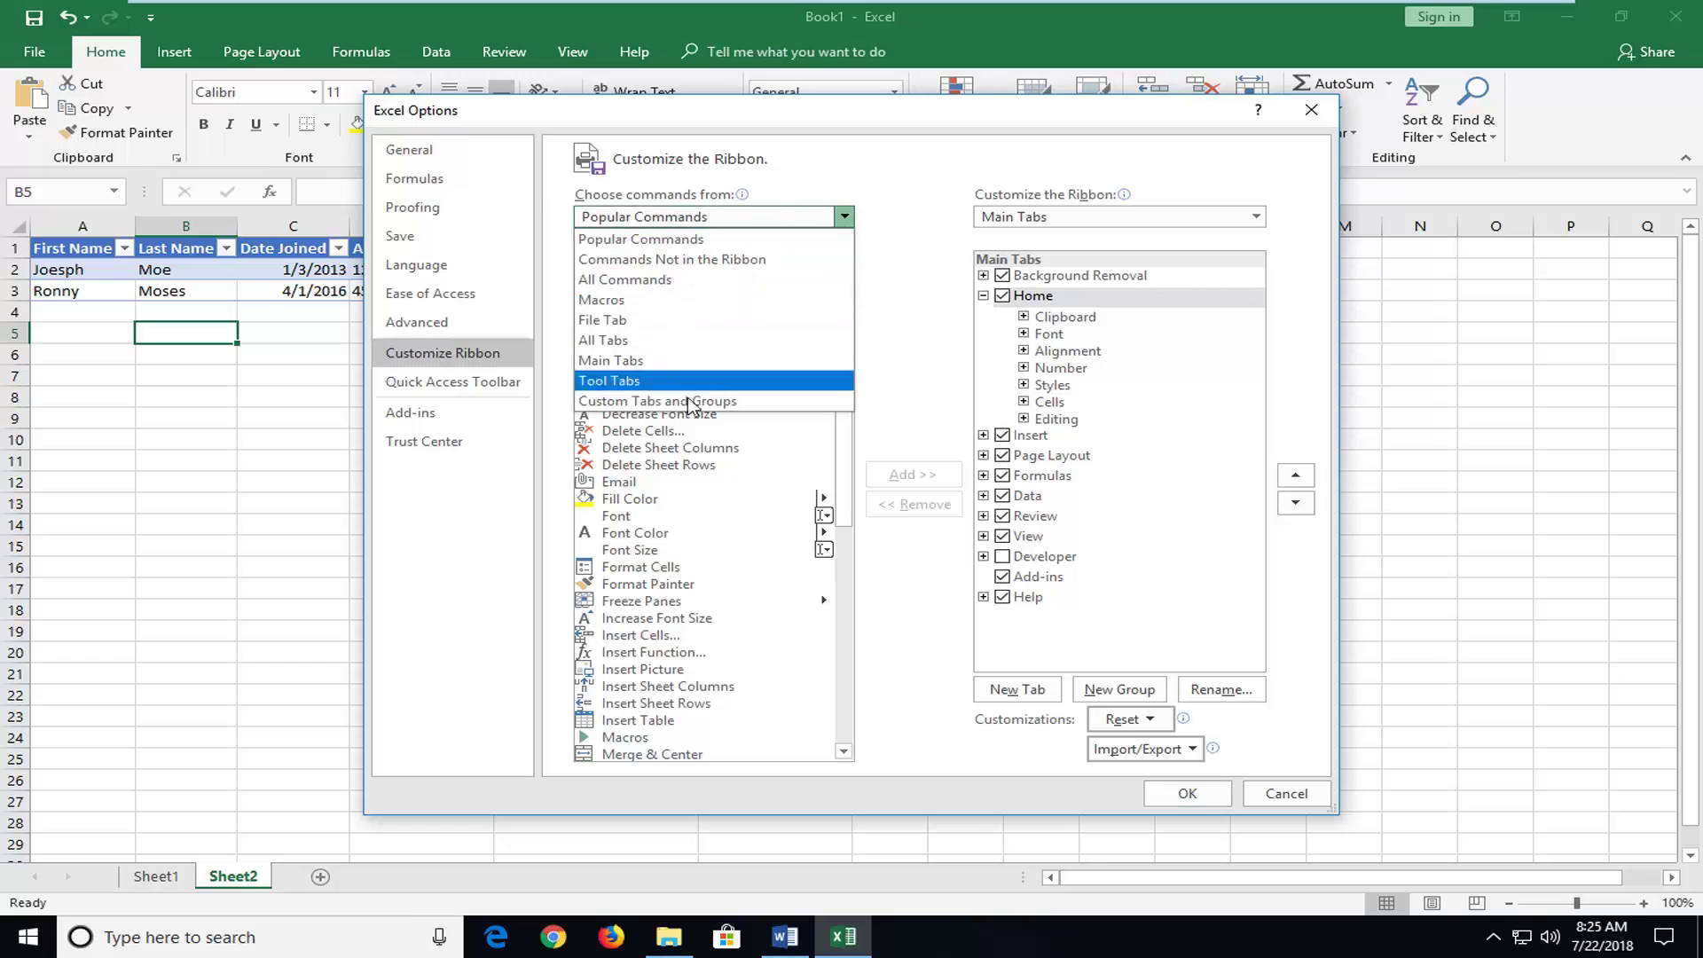
click(672, 260)
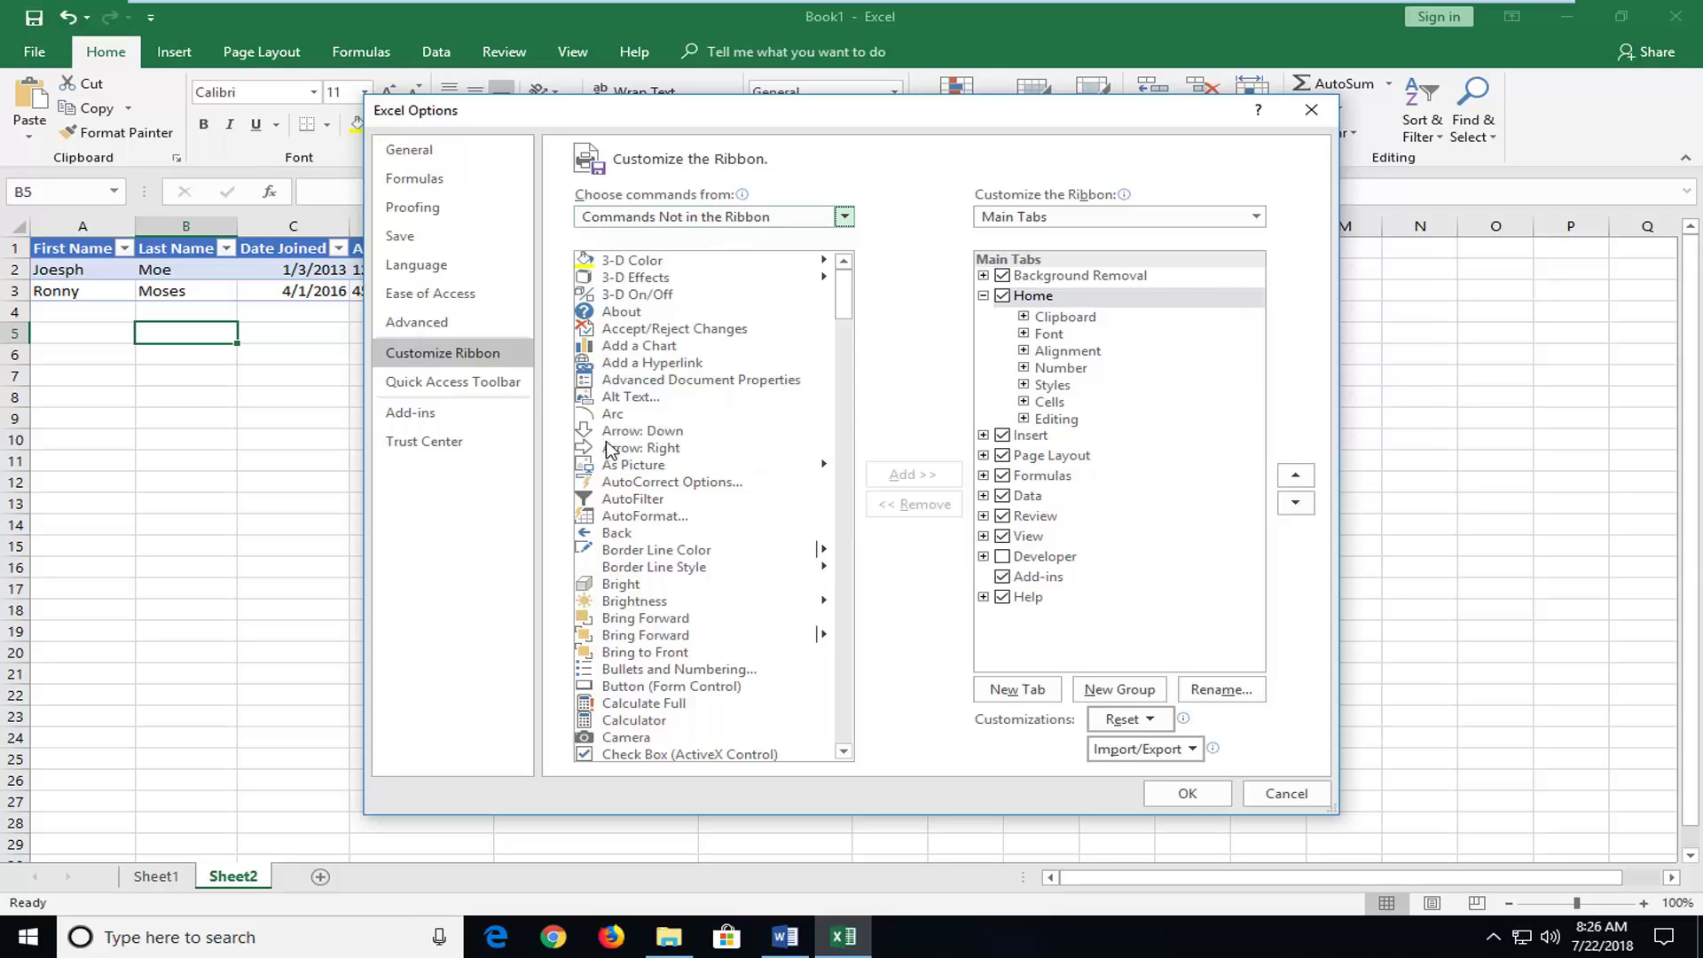
scroll(687, 409, down, 18)
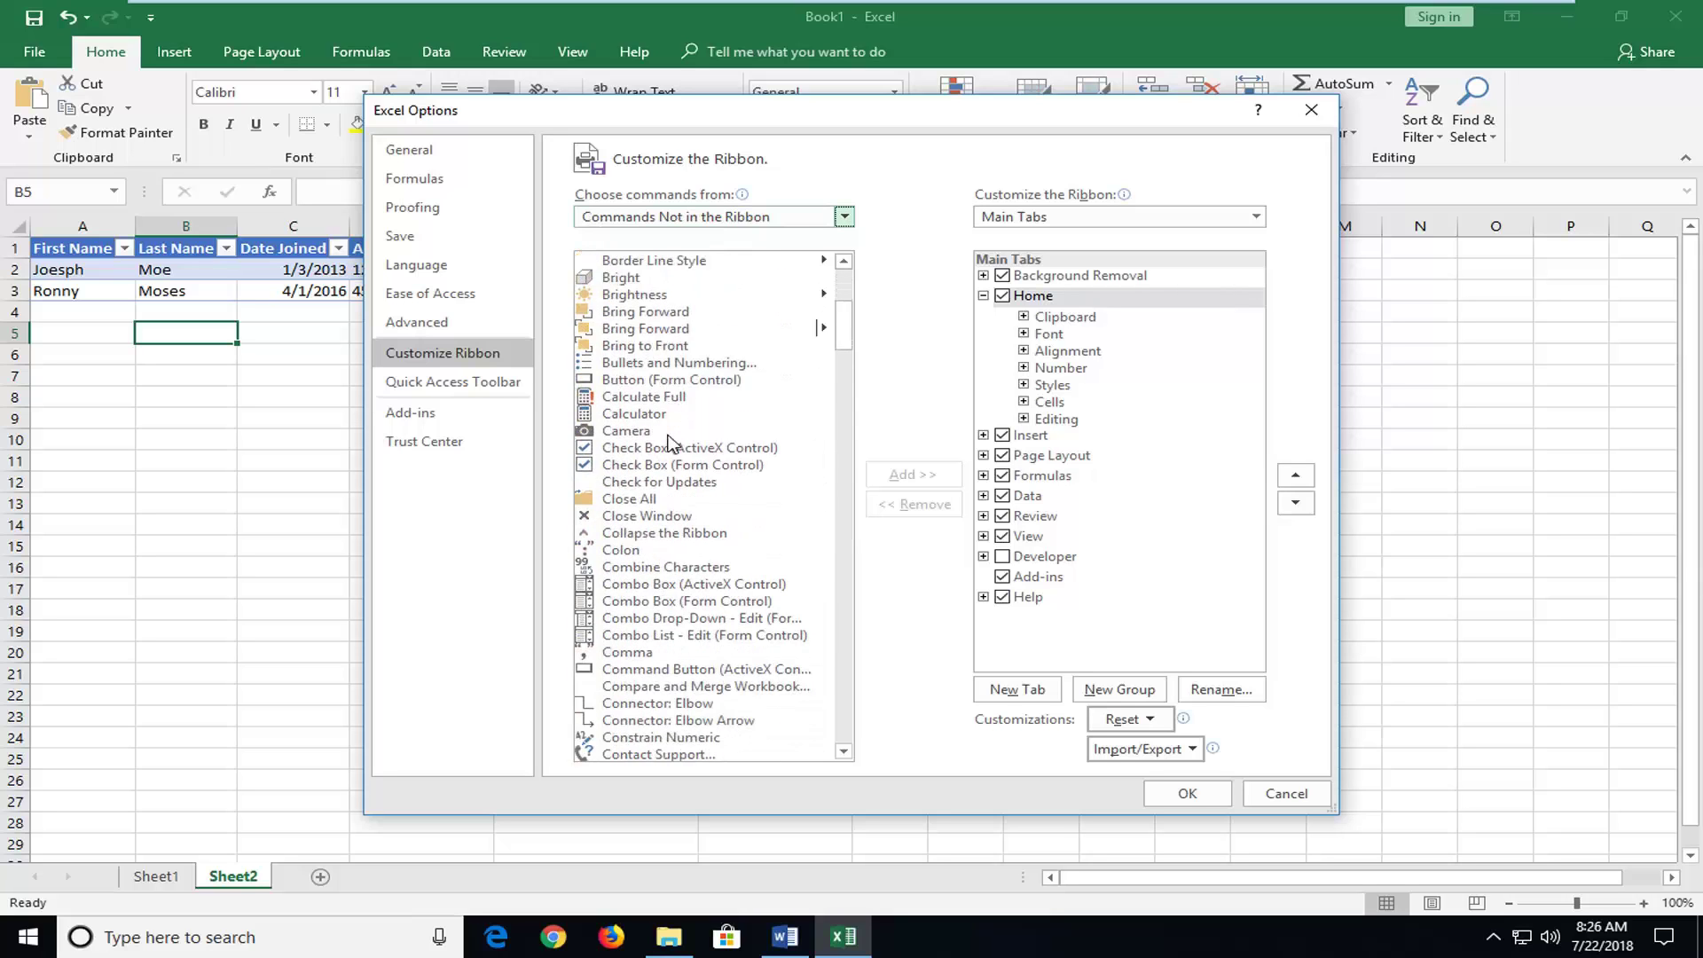
scroll(641, 464, down, 6)
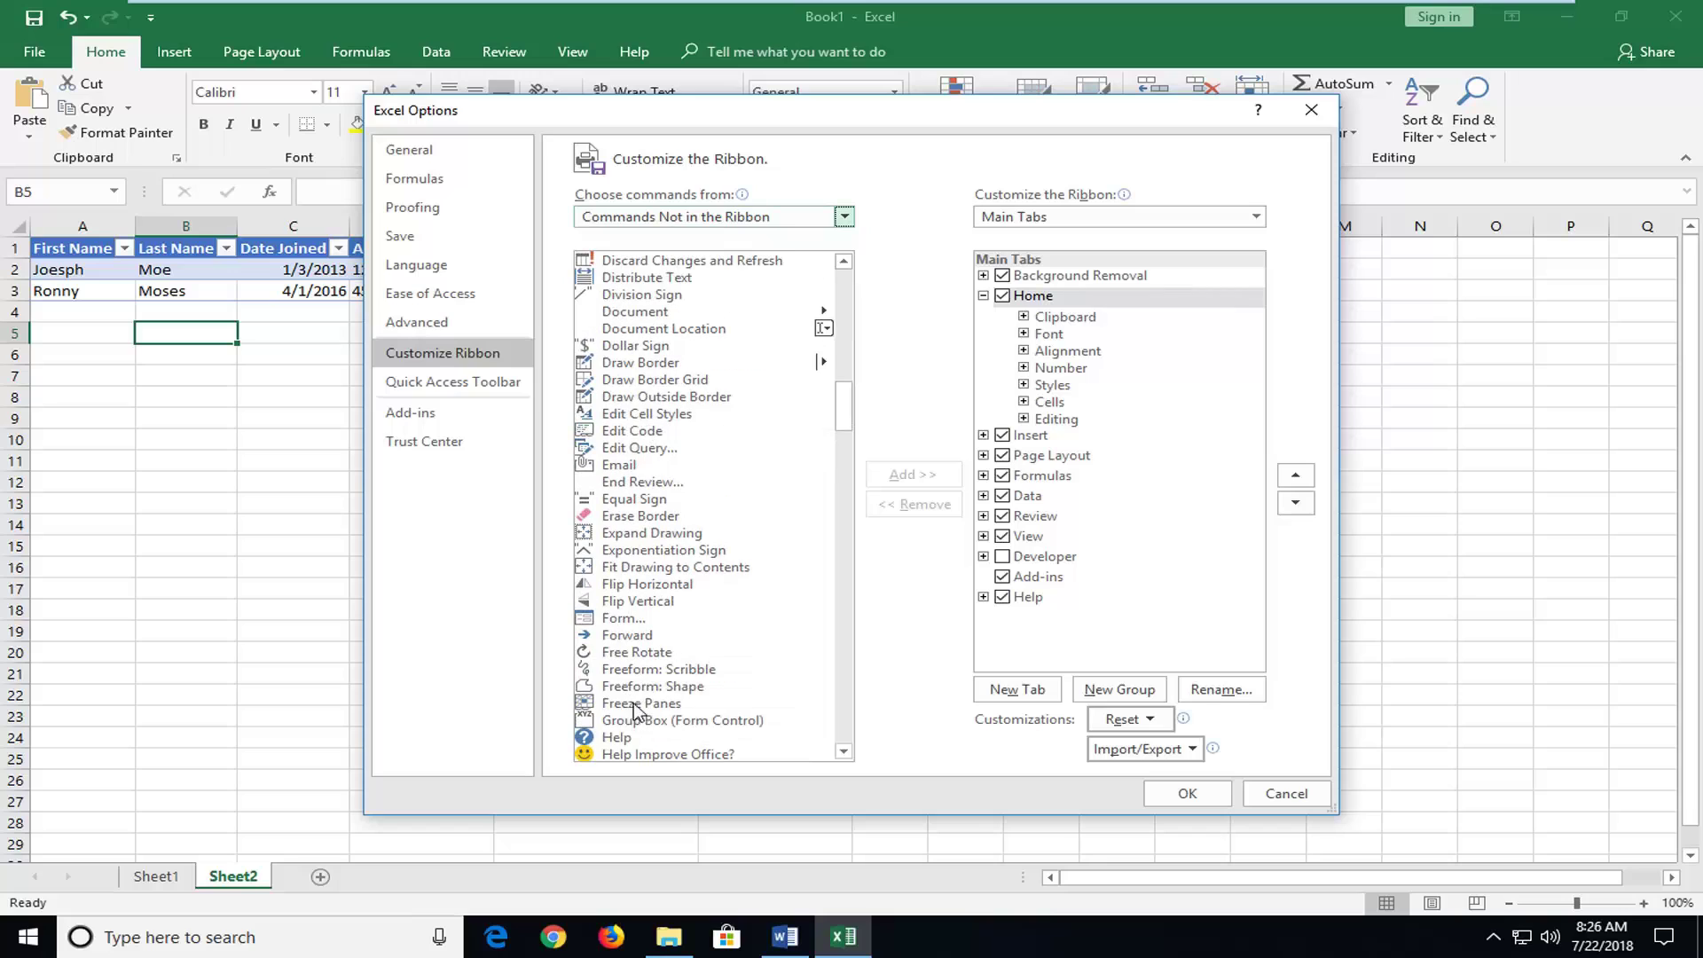
Step: Try to add the Form command directly to the built-in Home tab of the ribbon
click(619, 620)
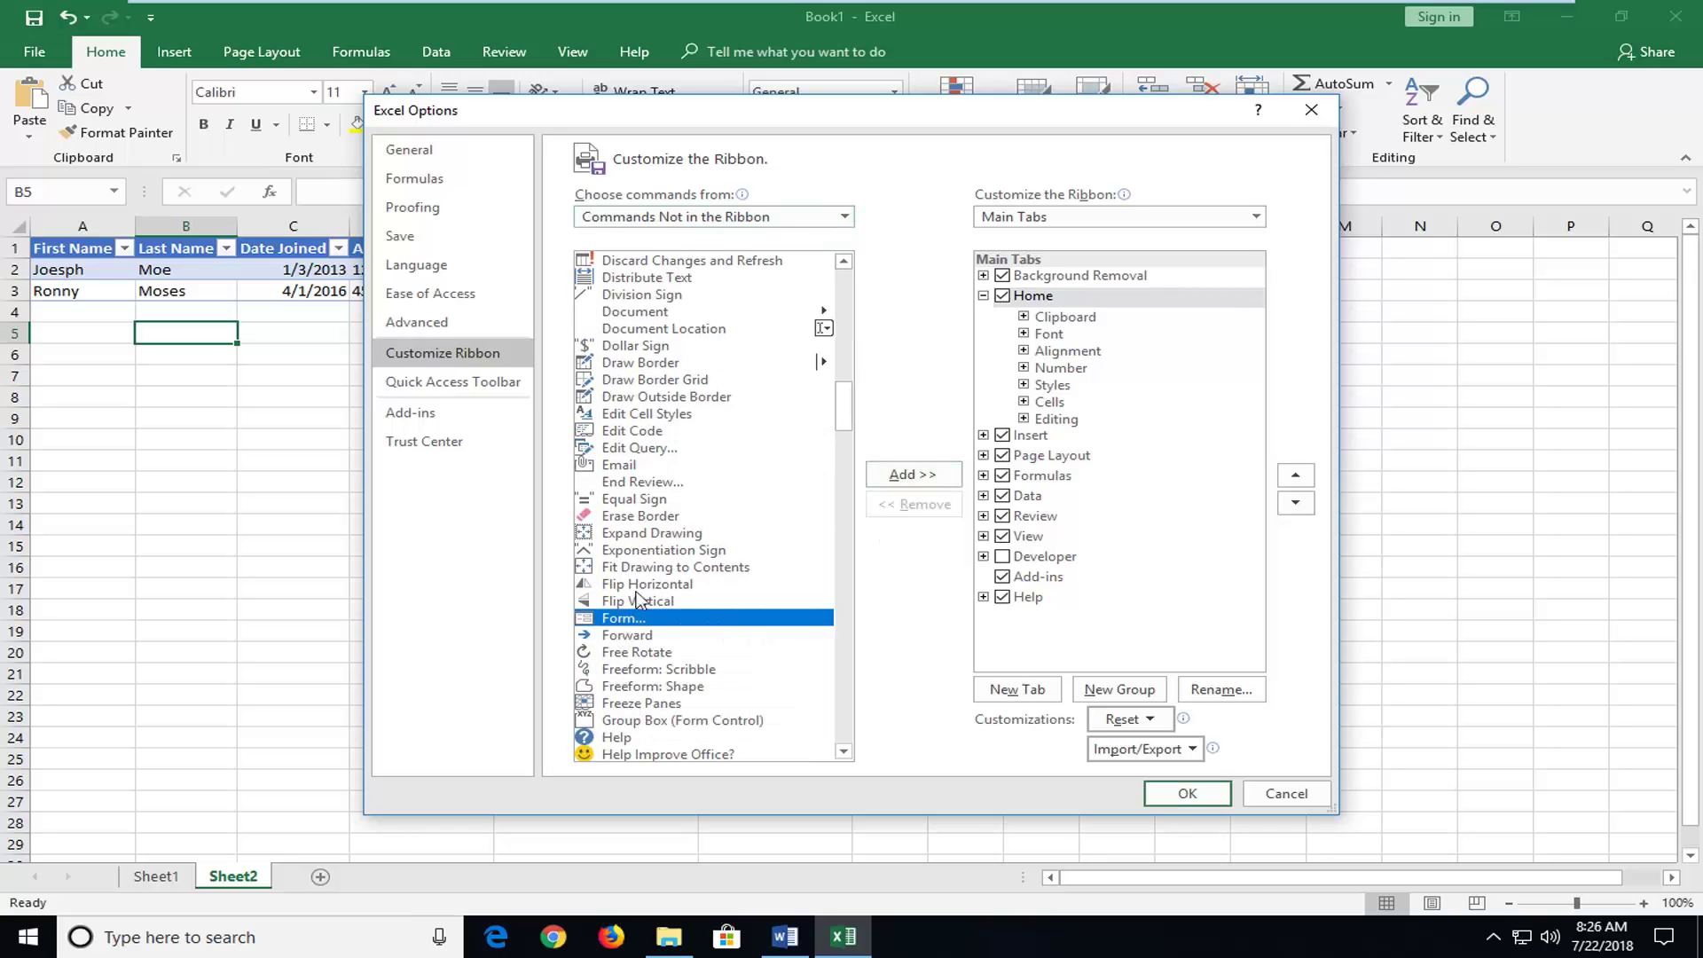
click(884, 484)
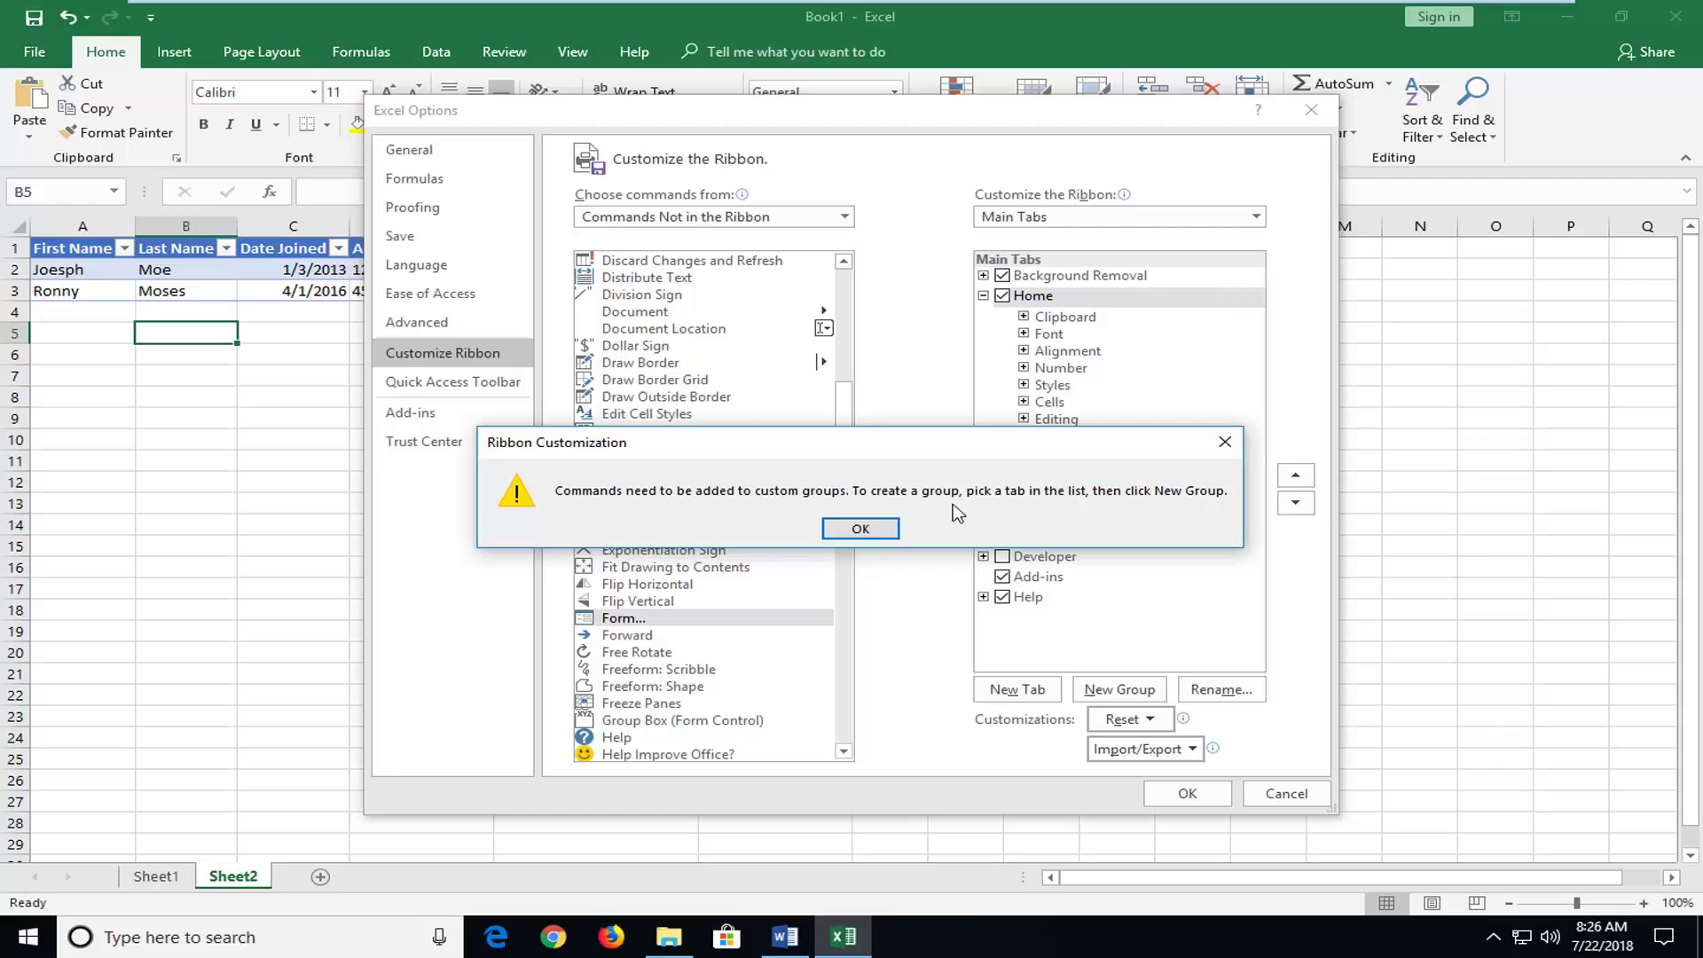
click(885, 534)
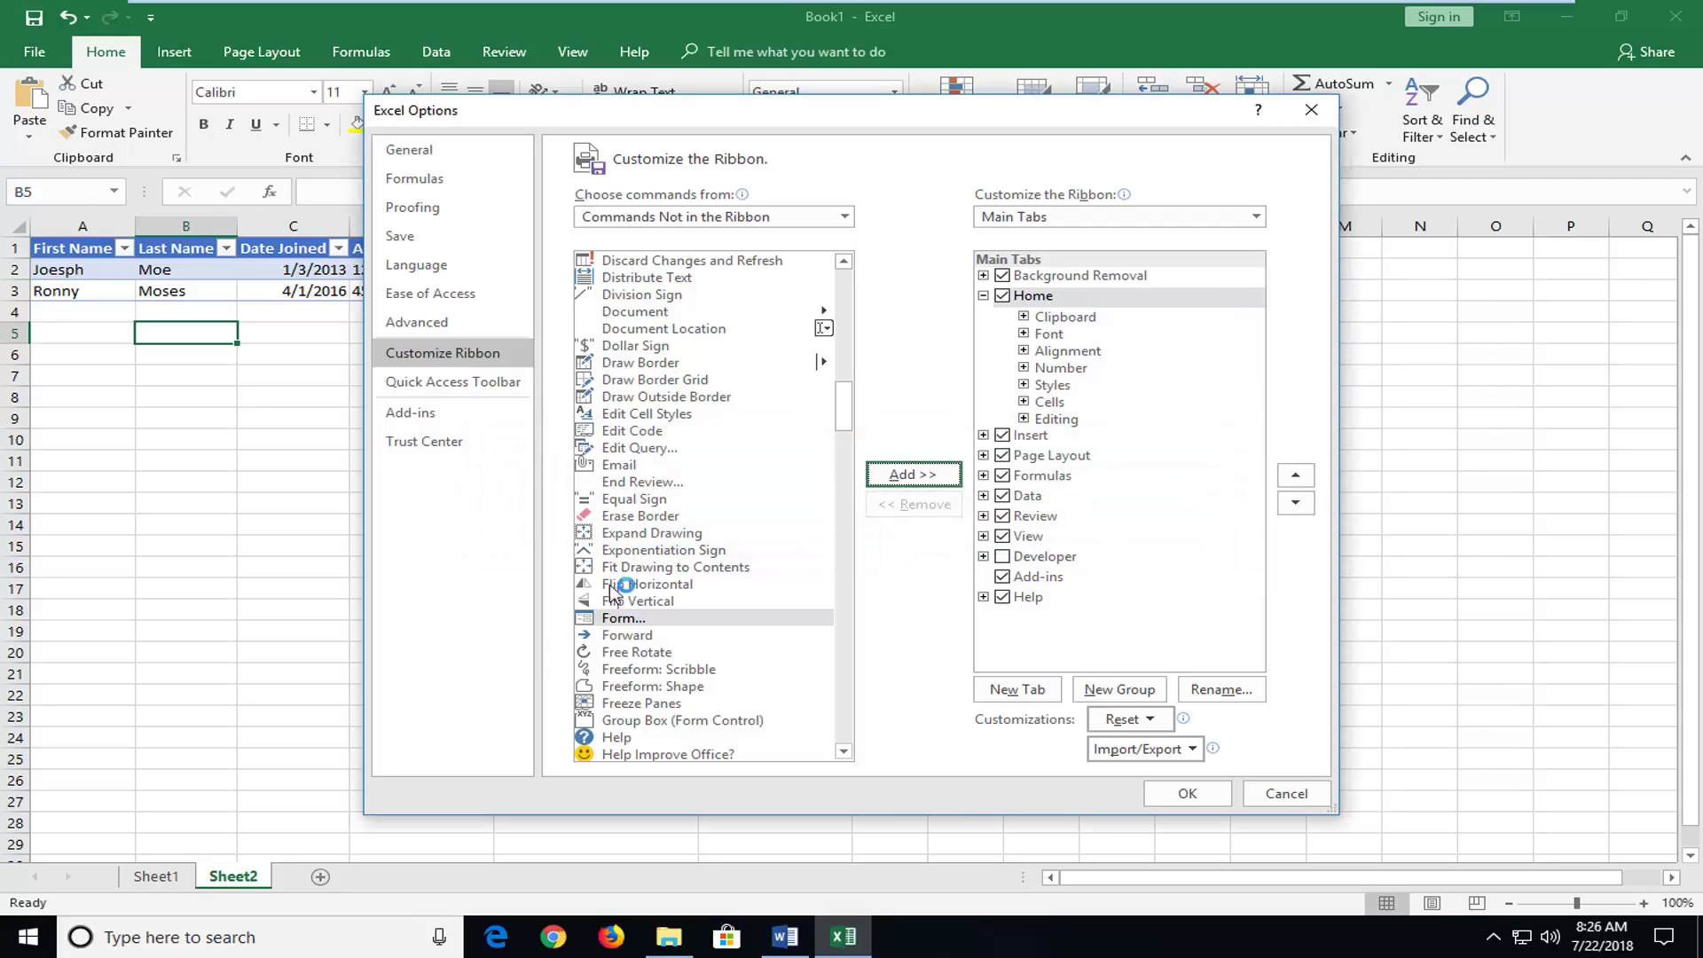
Step: Create a new custom ribbon tab and add the Form command to its new group
click(613, 623)
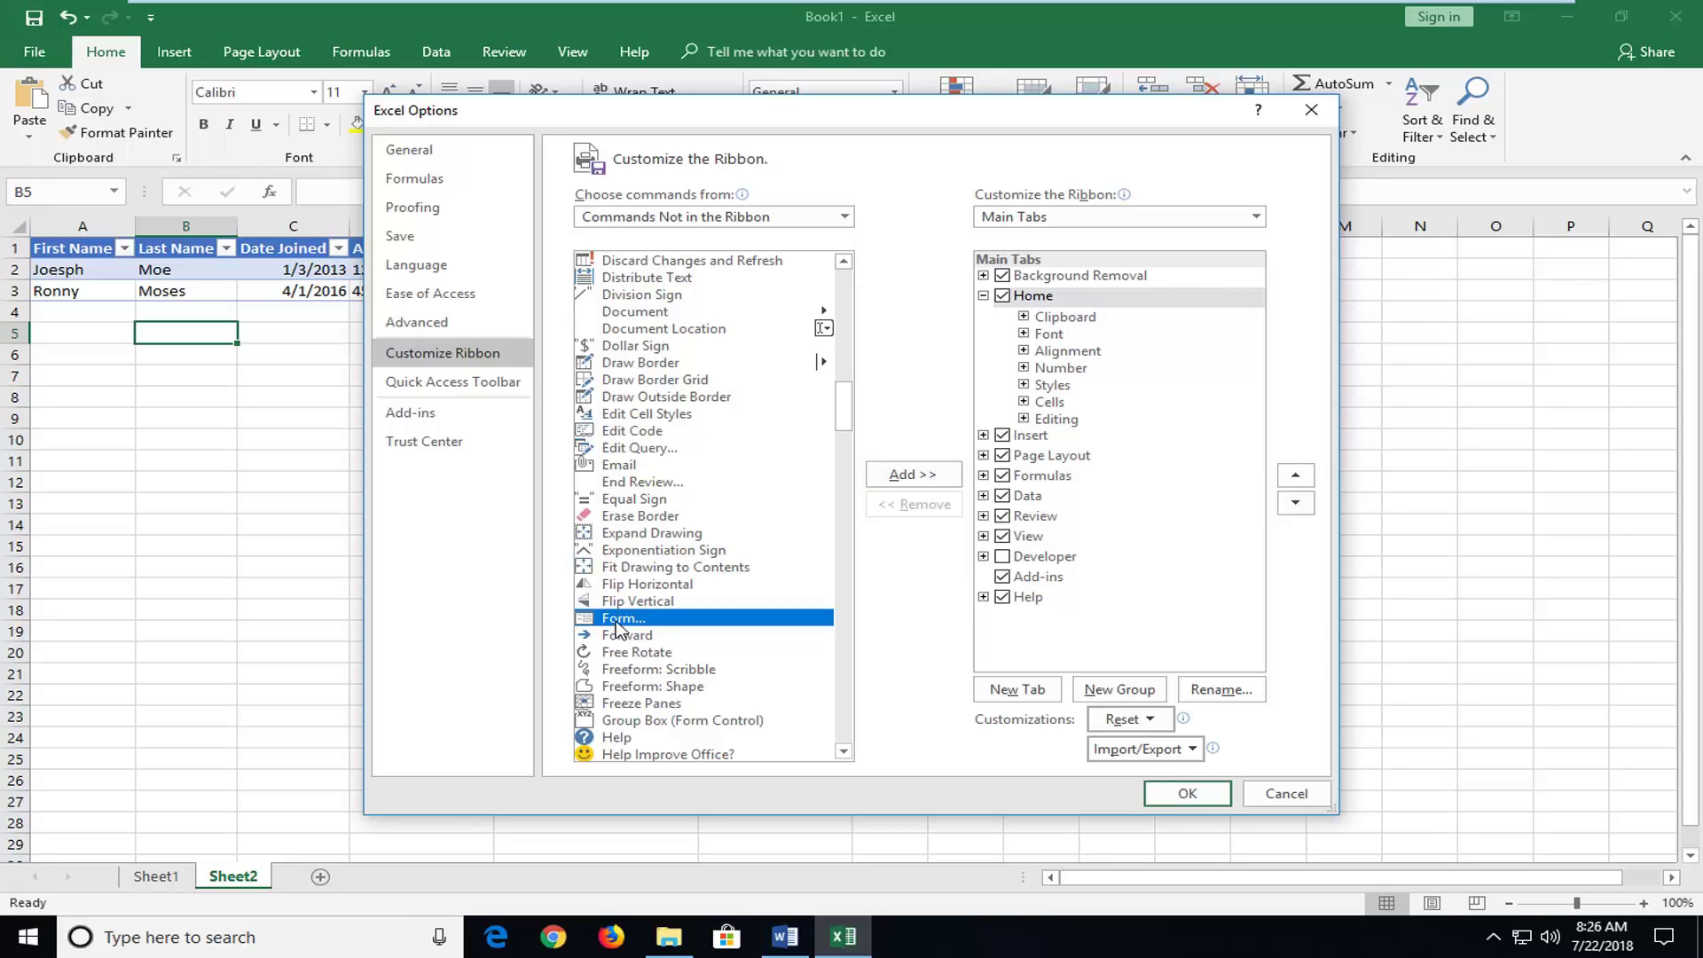
click(1011, 690)
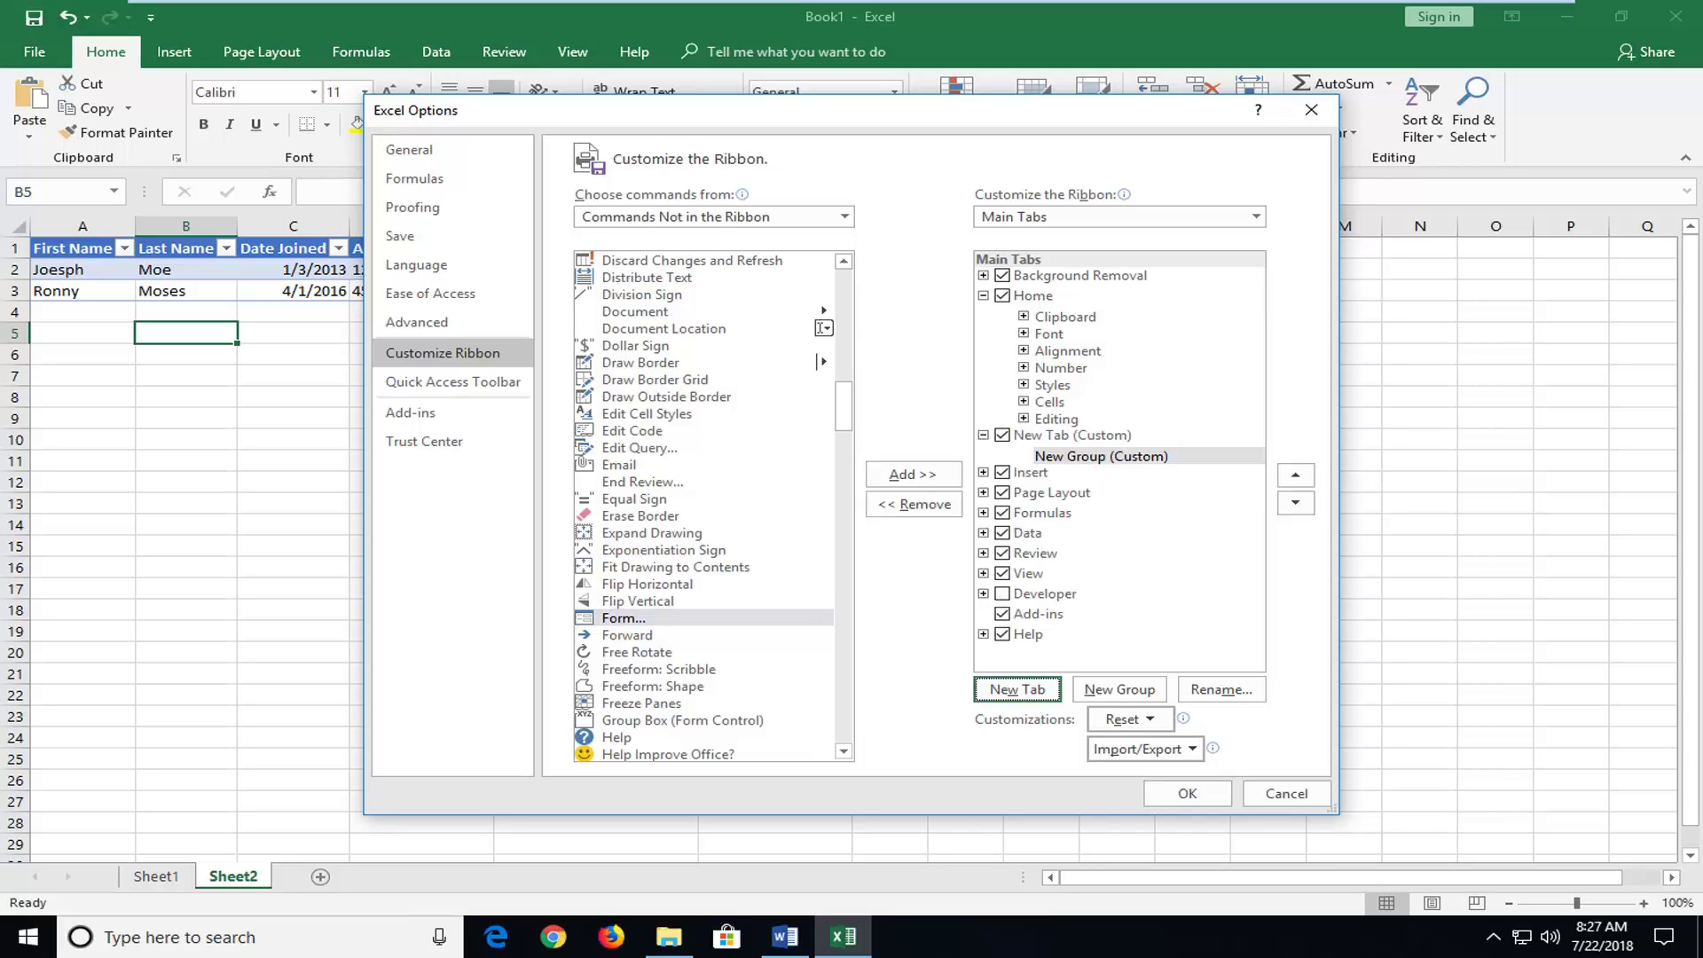
click(614, 623)
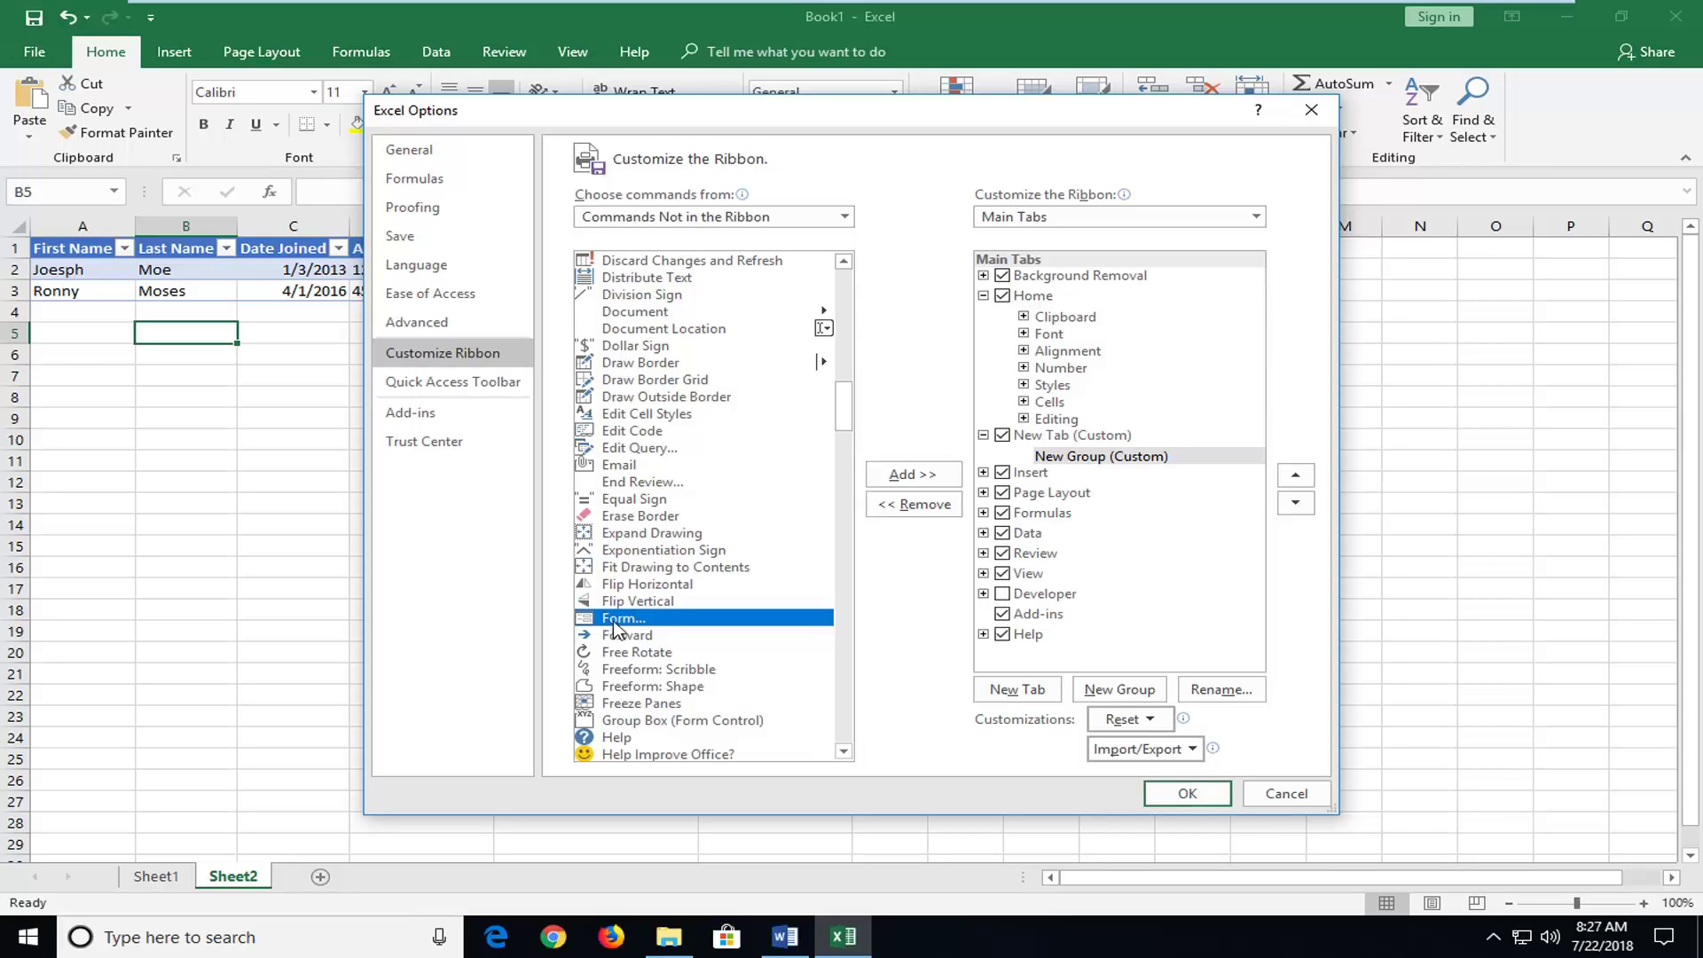
click(912, 476)
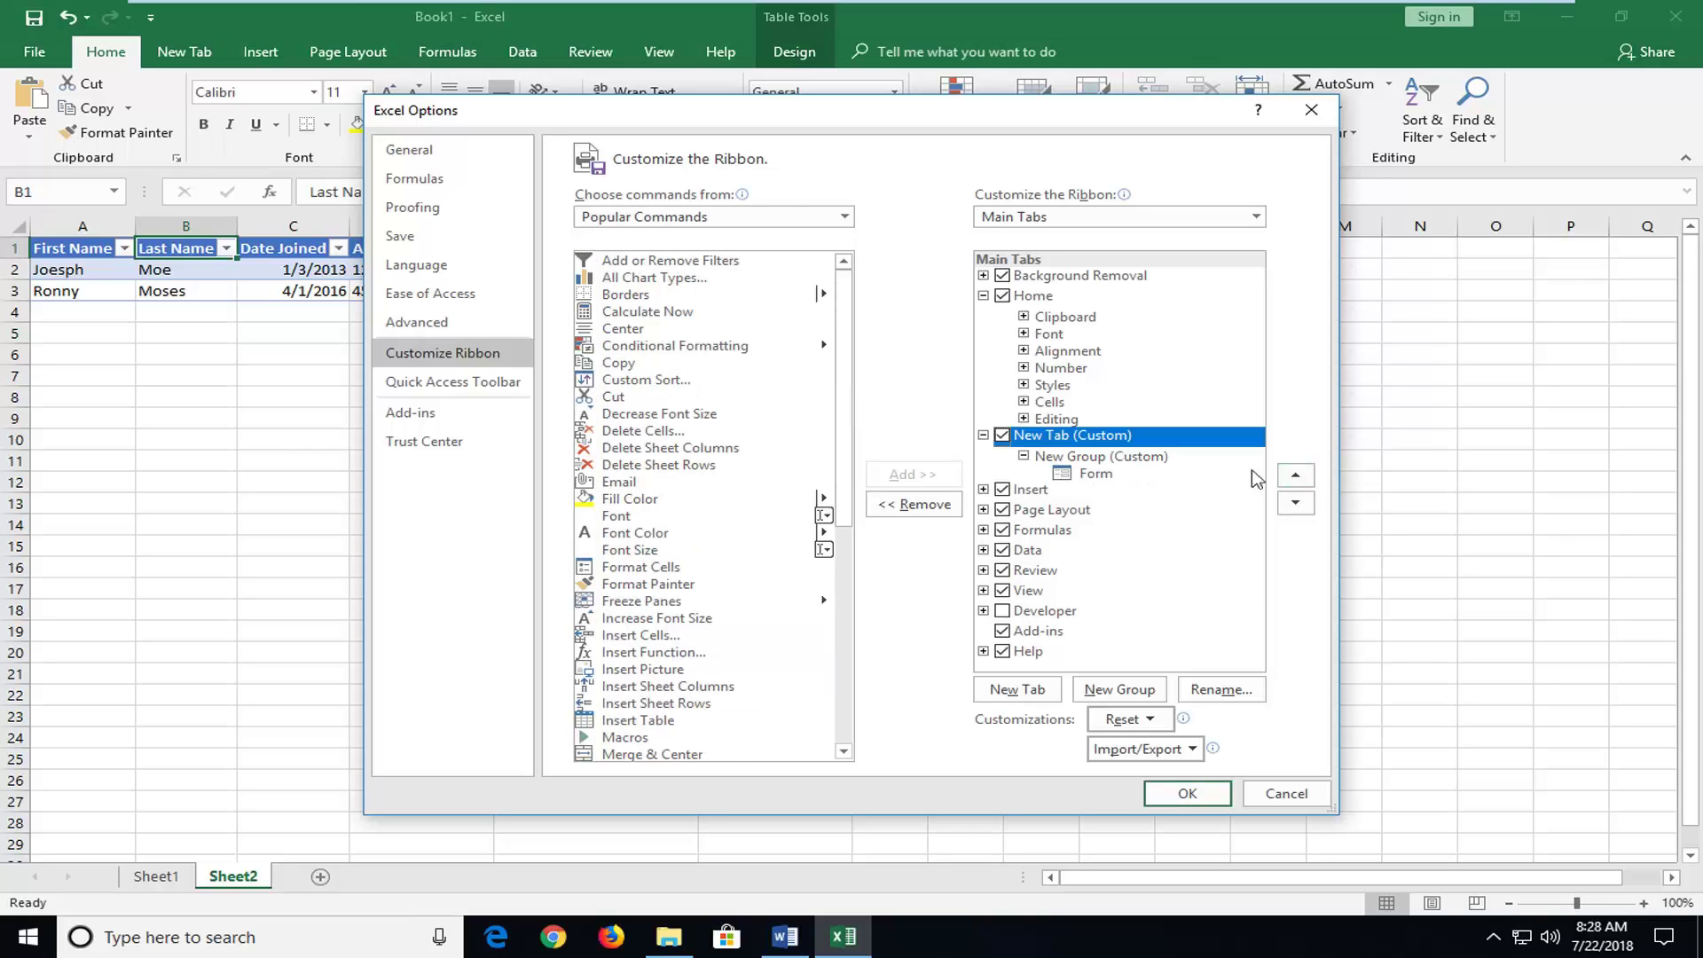
Step: Rename the custom tab's group that holds the Form command to "Form" and apply the ribbon customization
click(1101, 456)
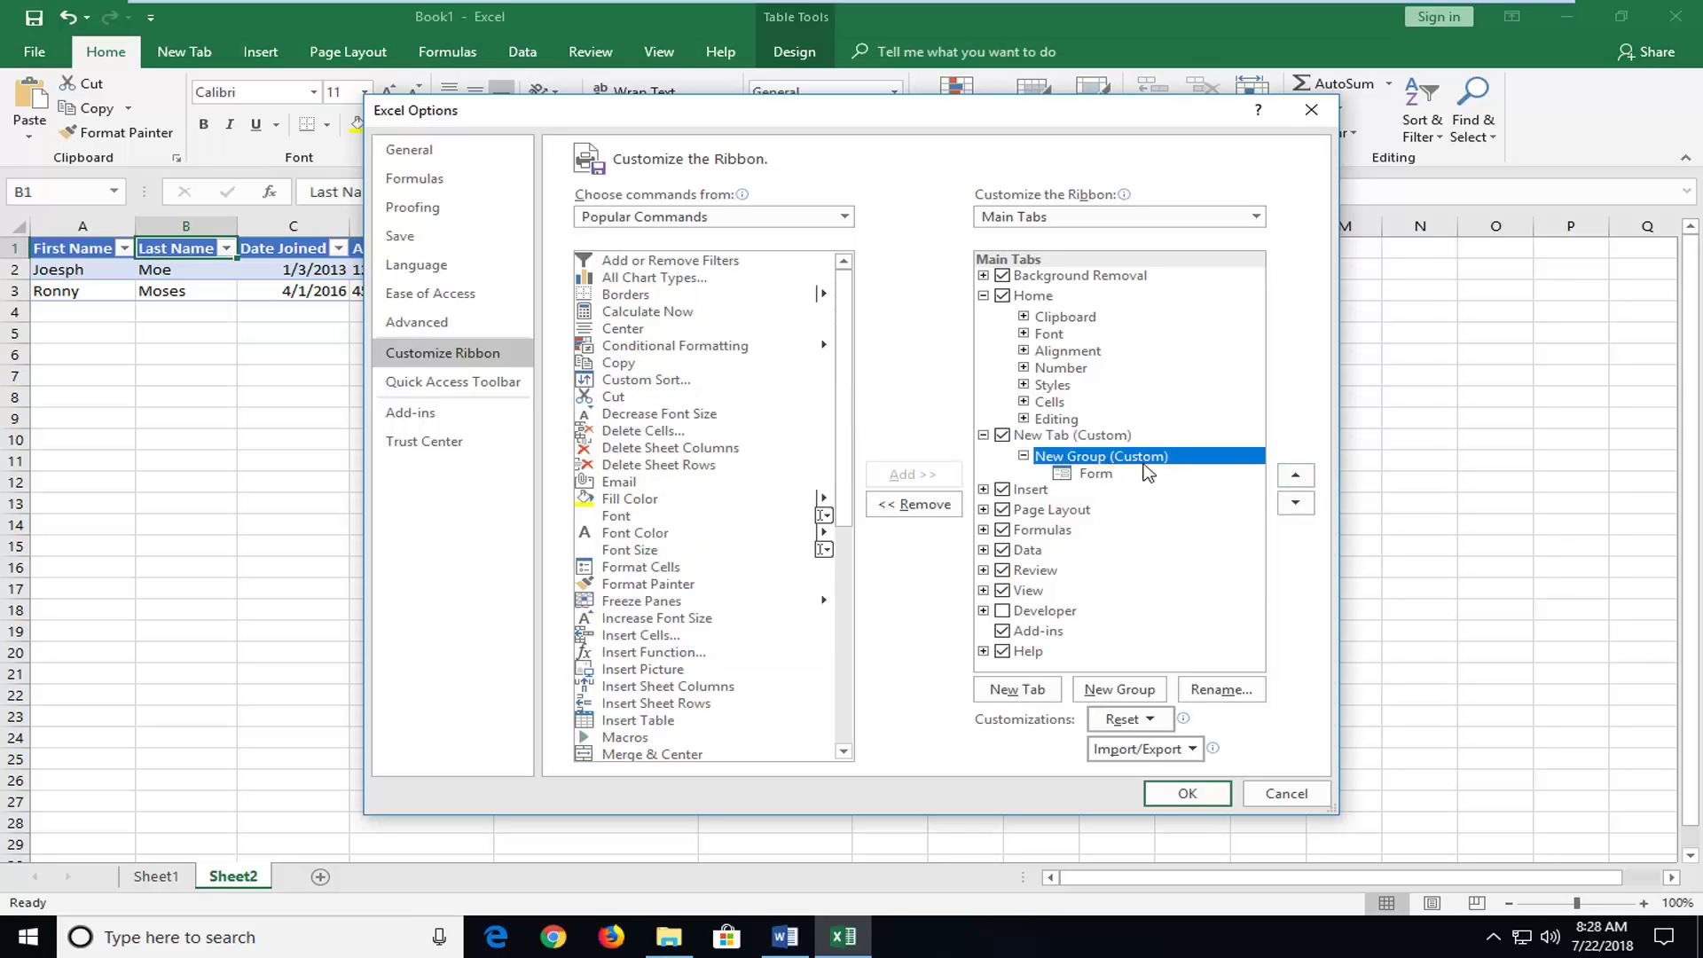
right_click(1138, 461)
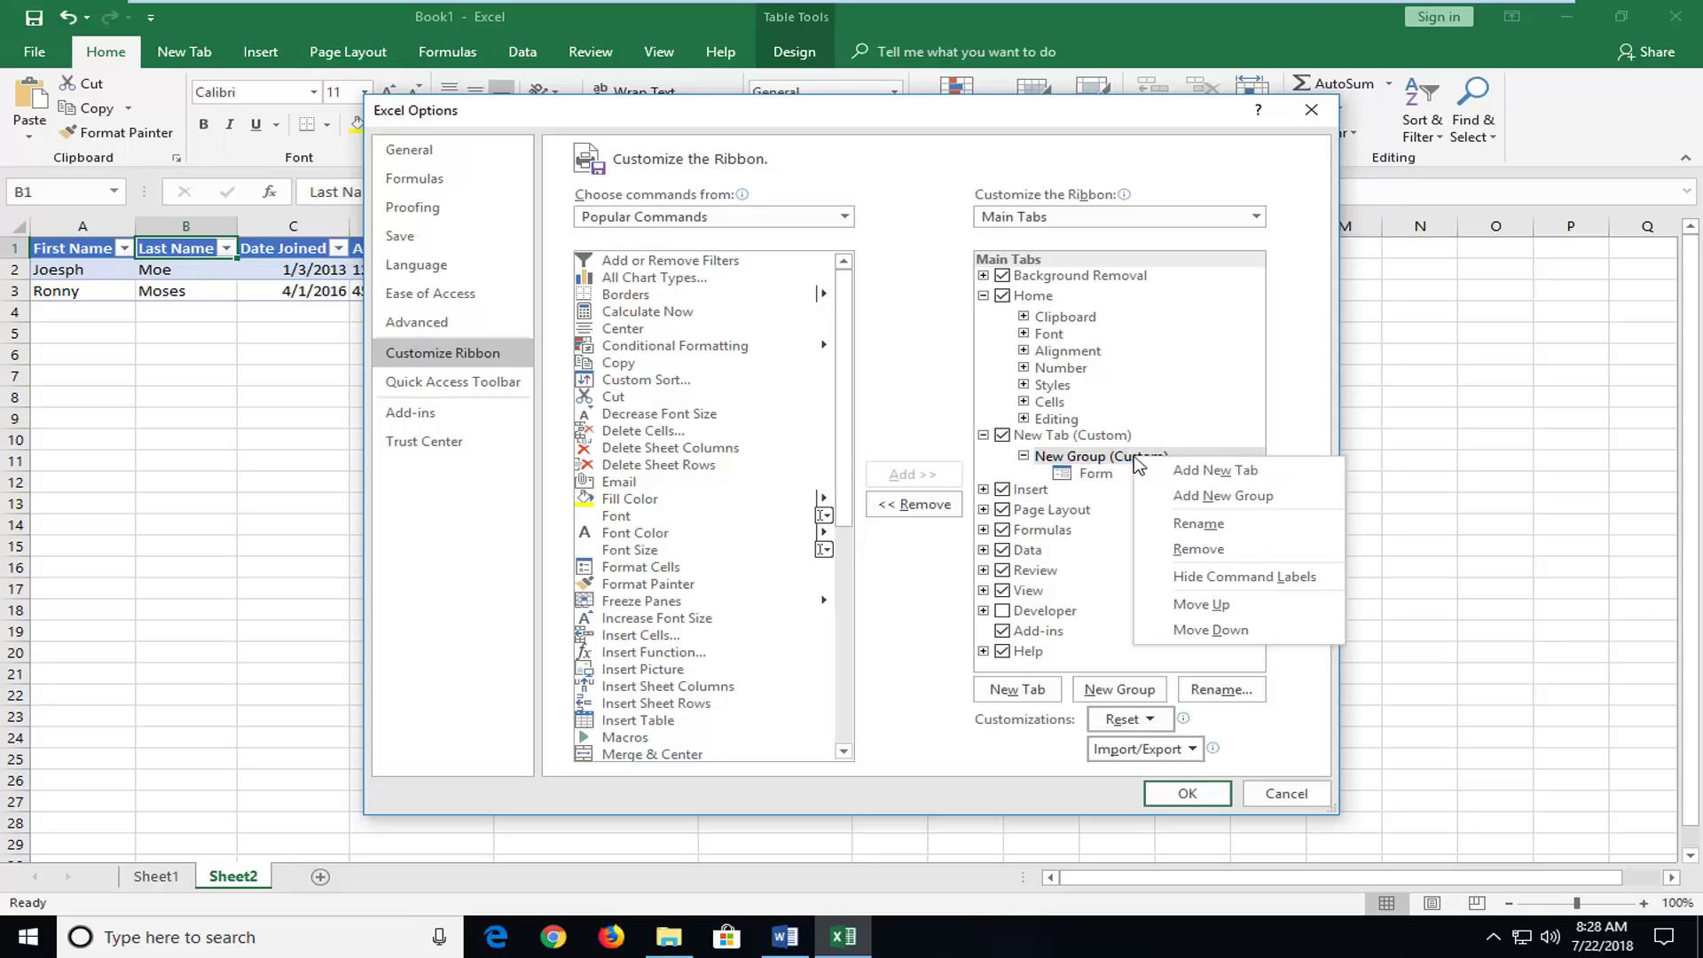
click(1184, 528)
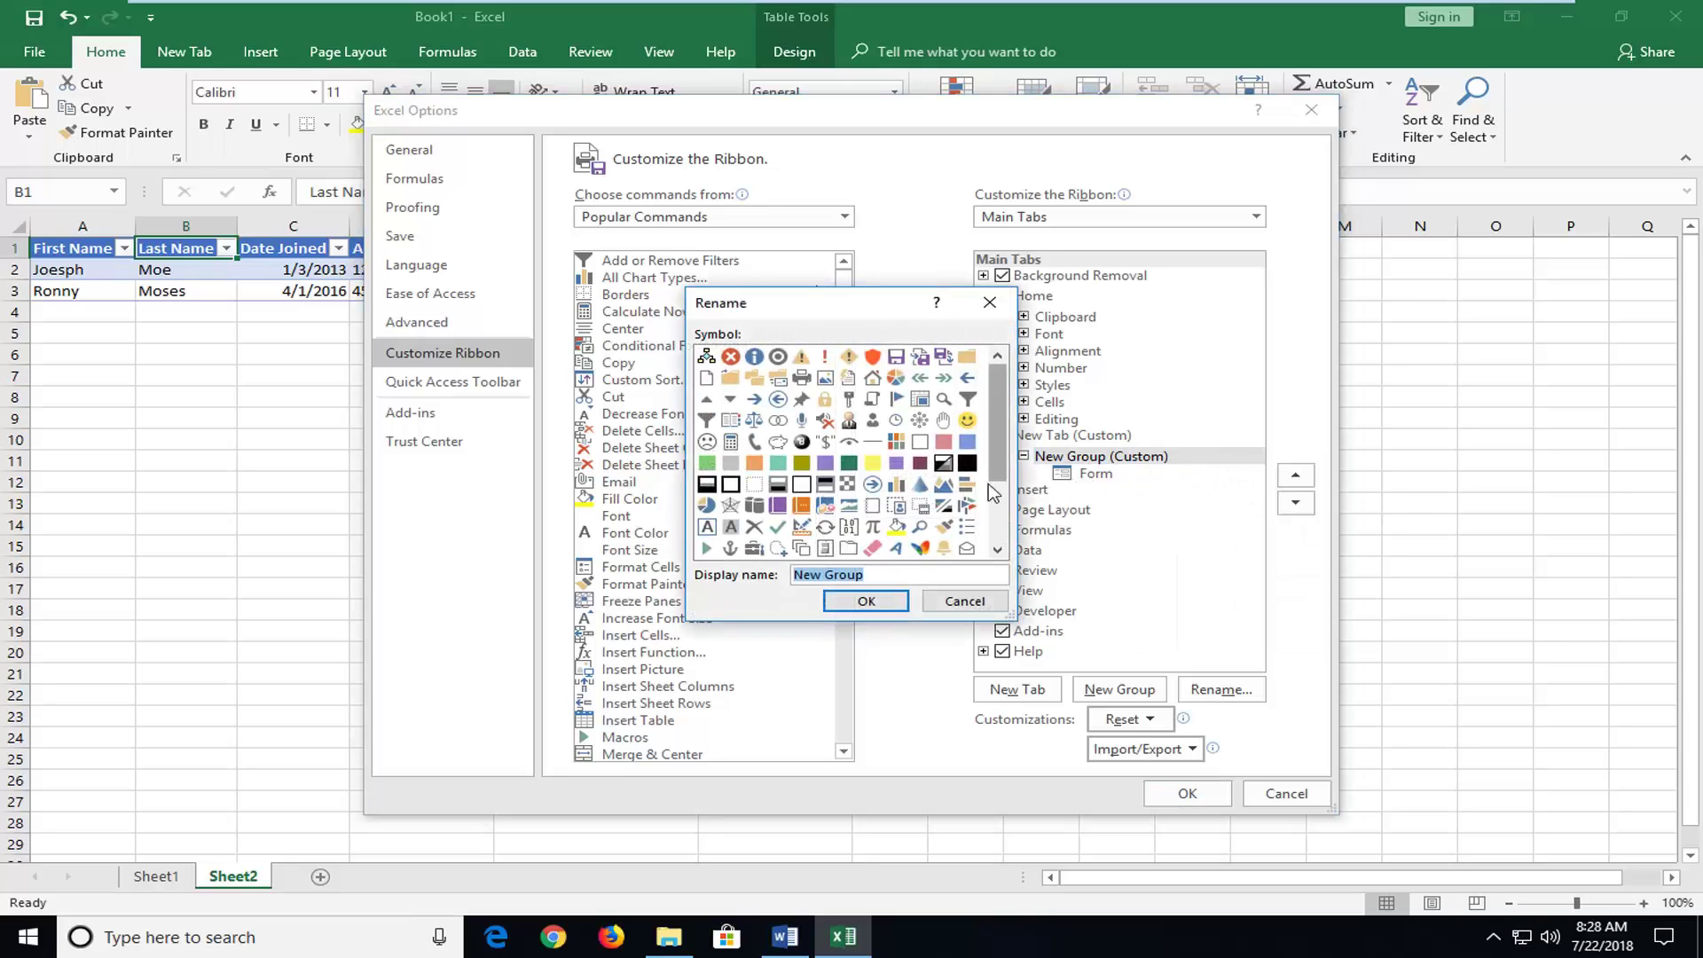
click(828, 574)
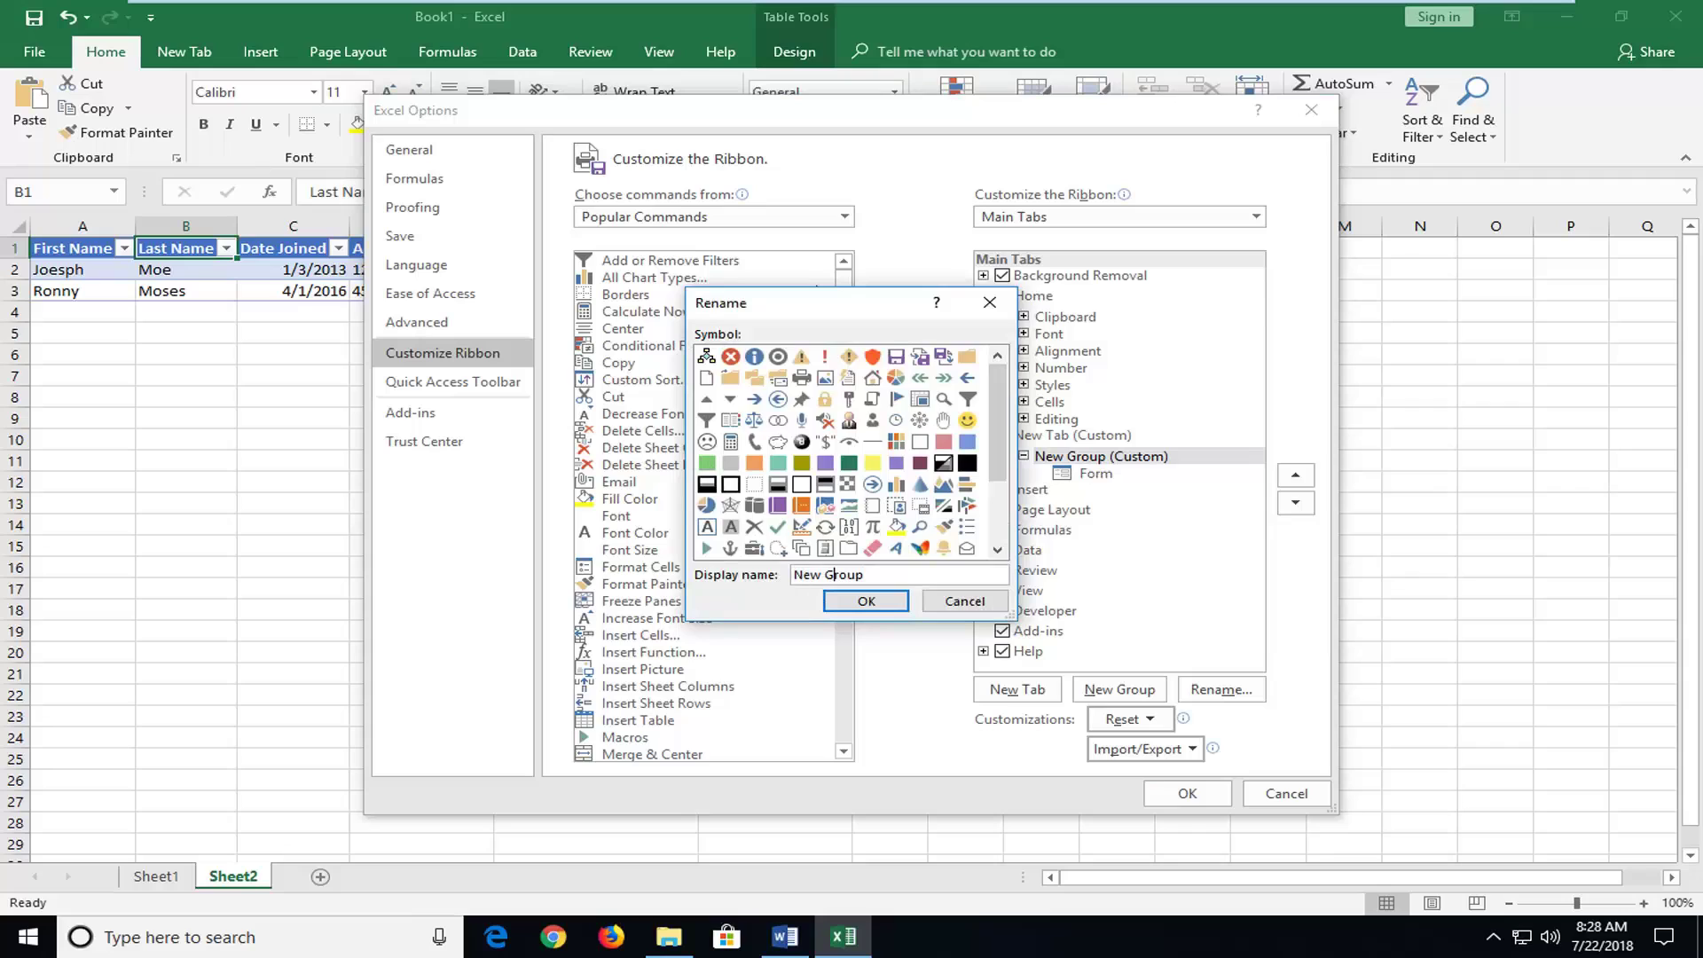
drag(865, 574, 732, 581)
text(Form)
click(866, 601)
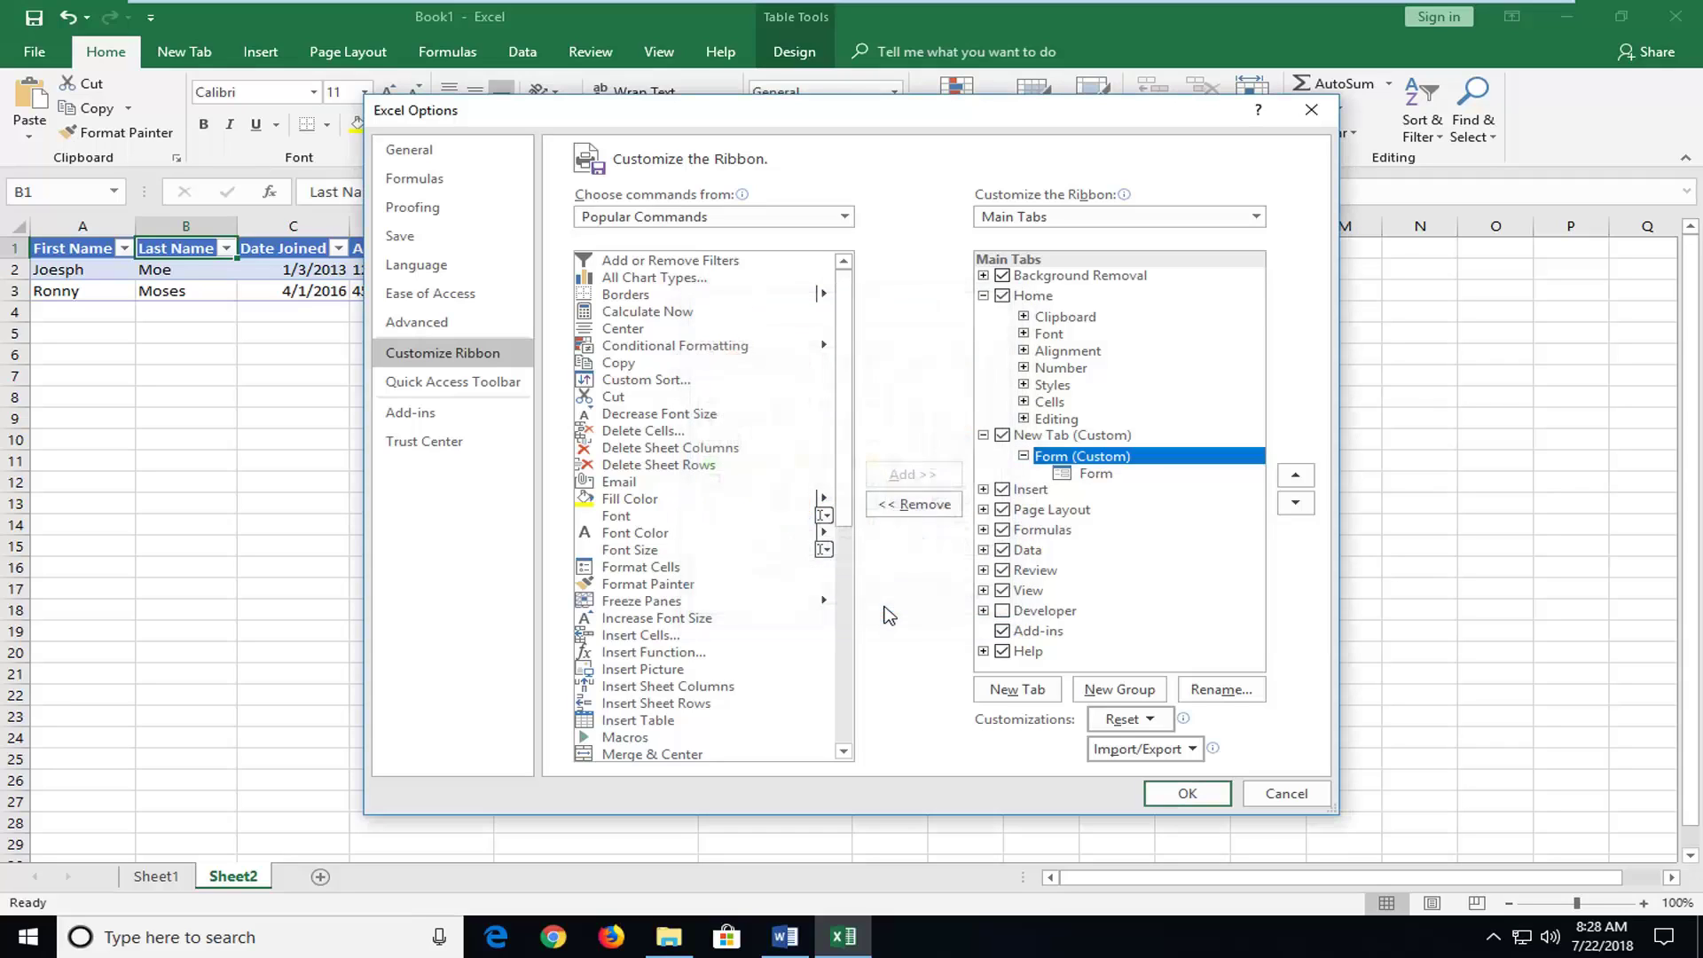
click(1166, 793)
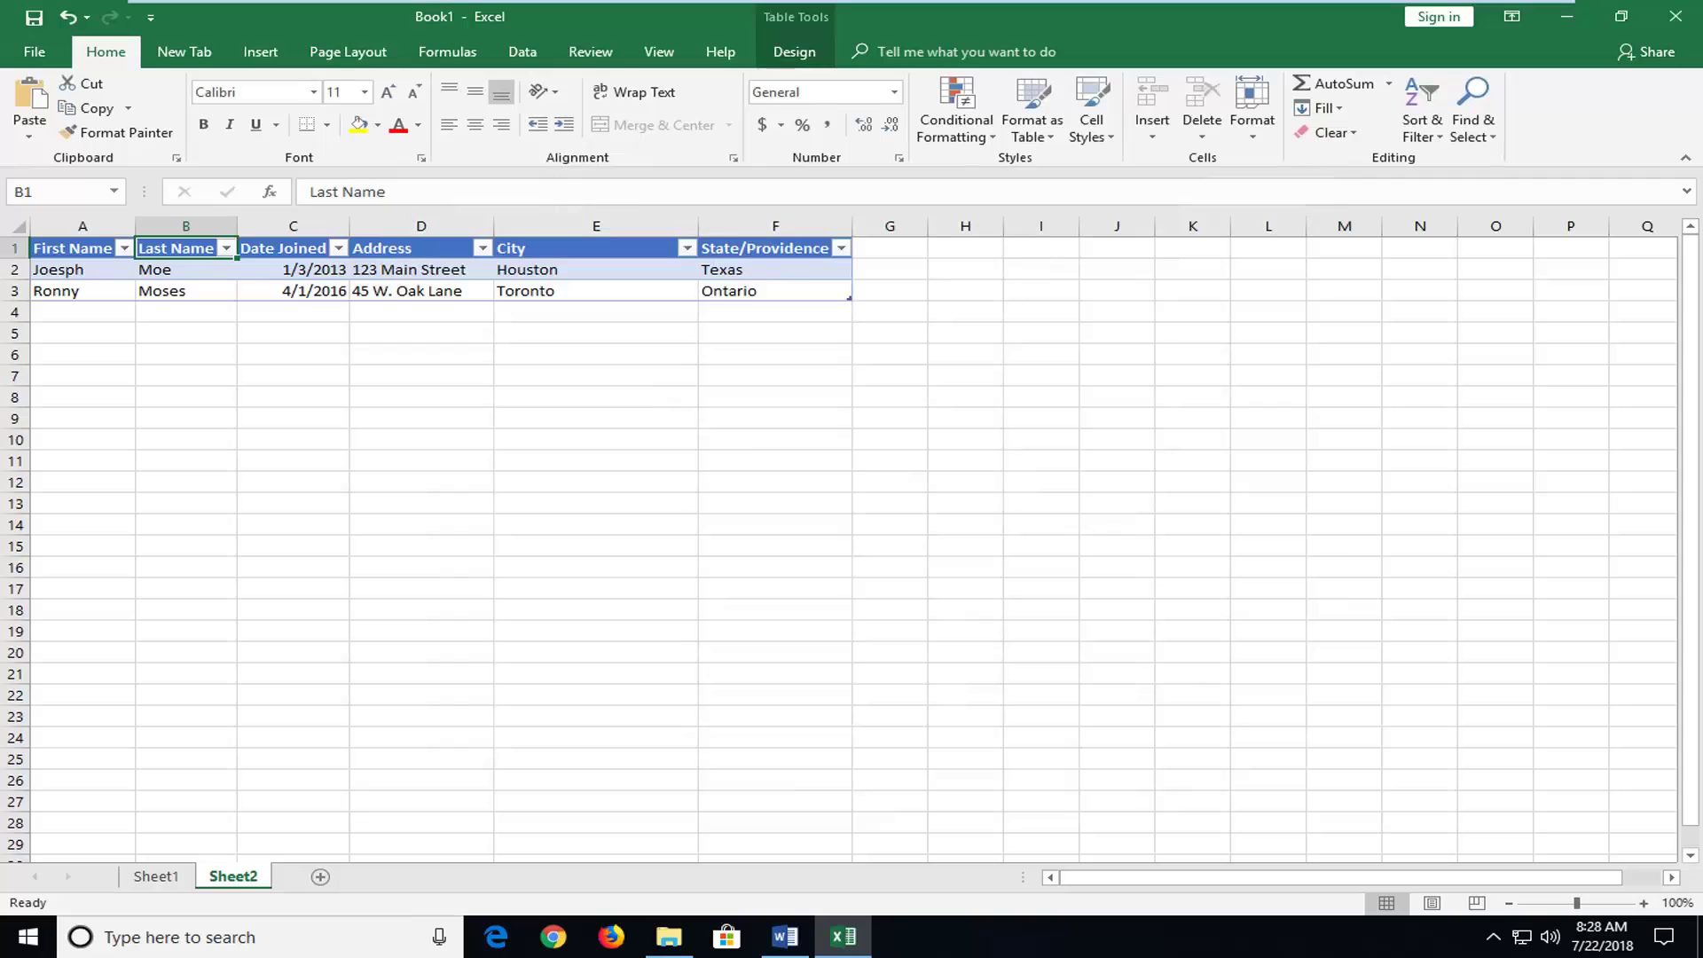
click(321, 282)
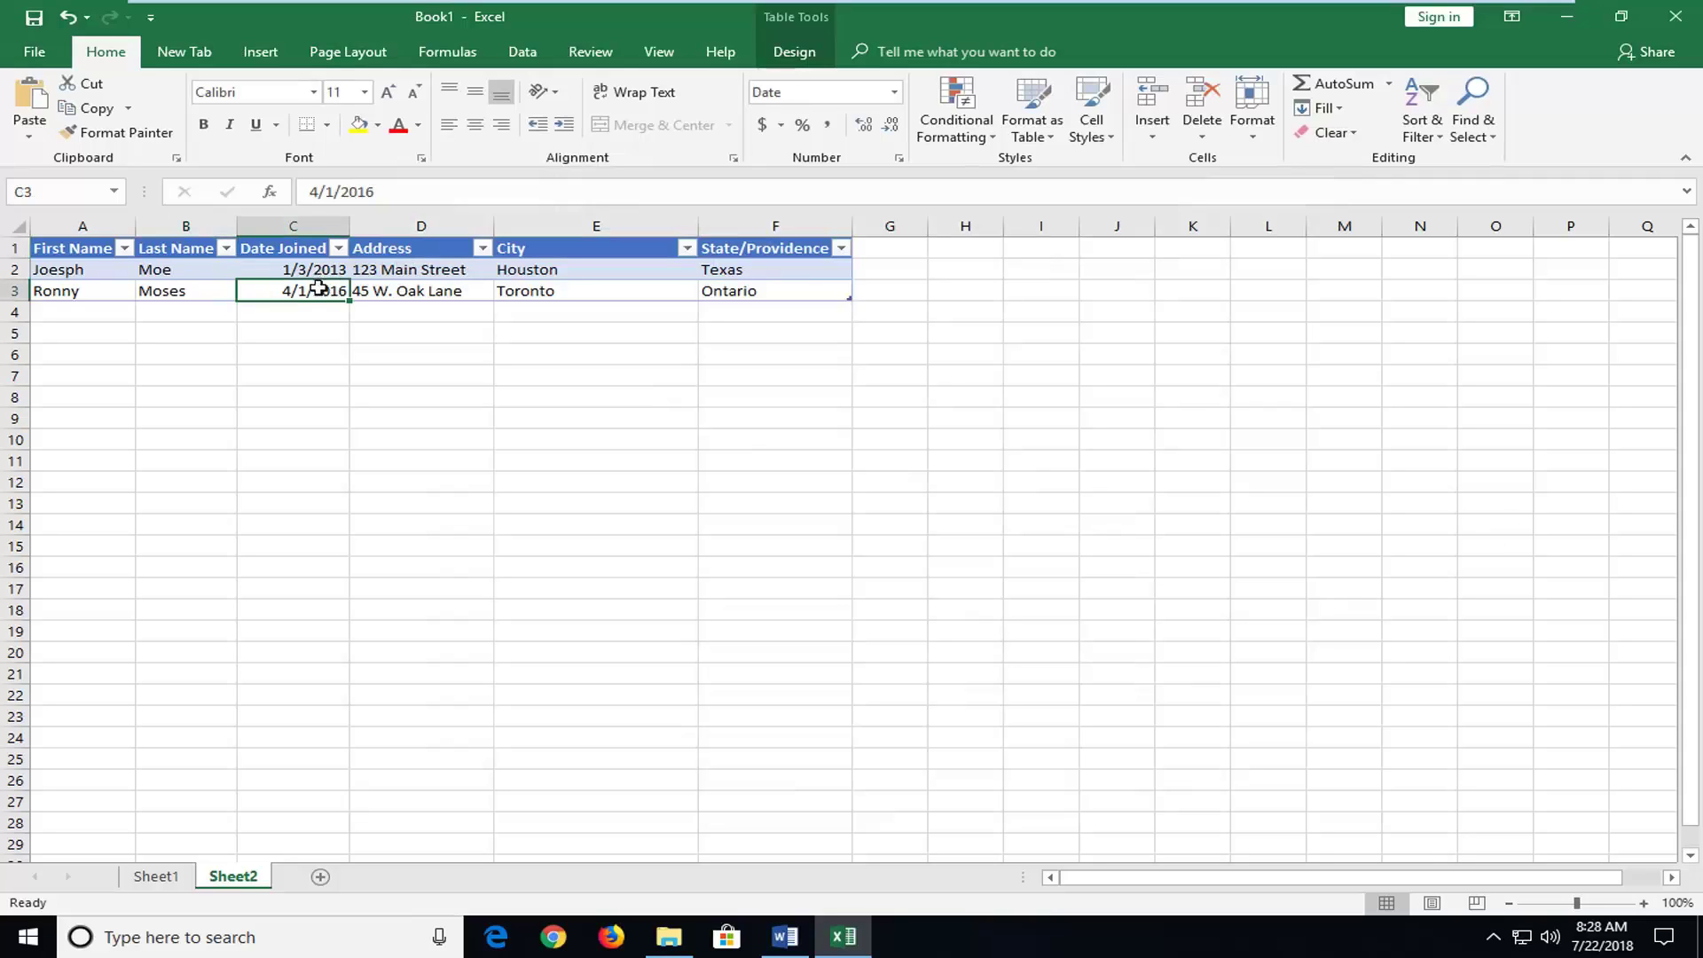
click(287, 247)
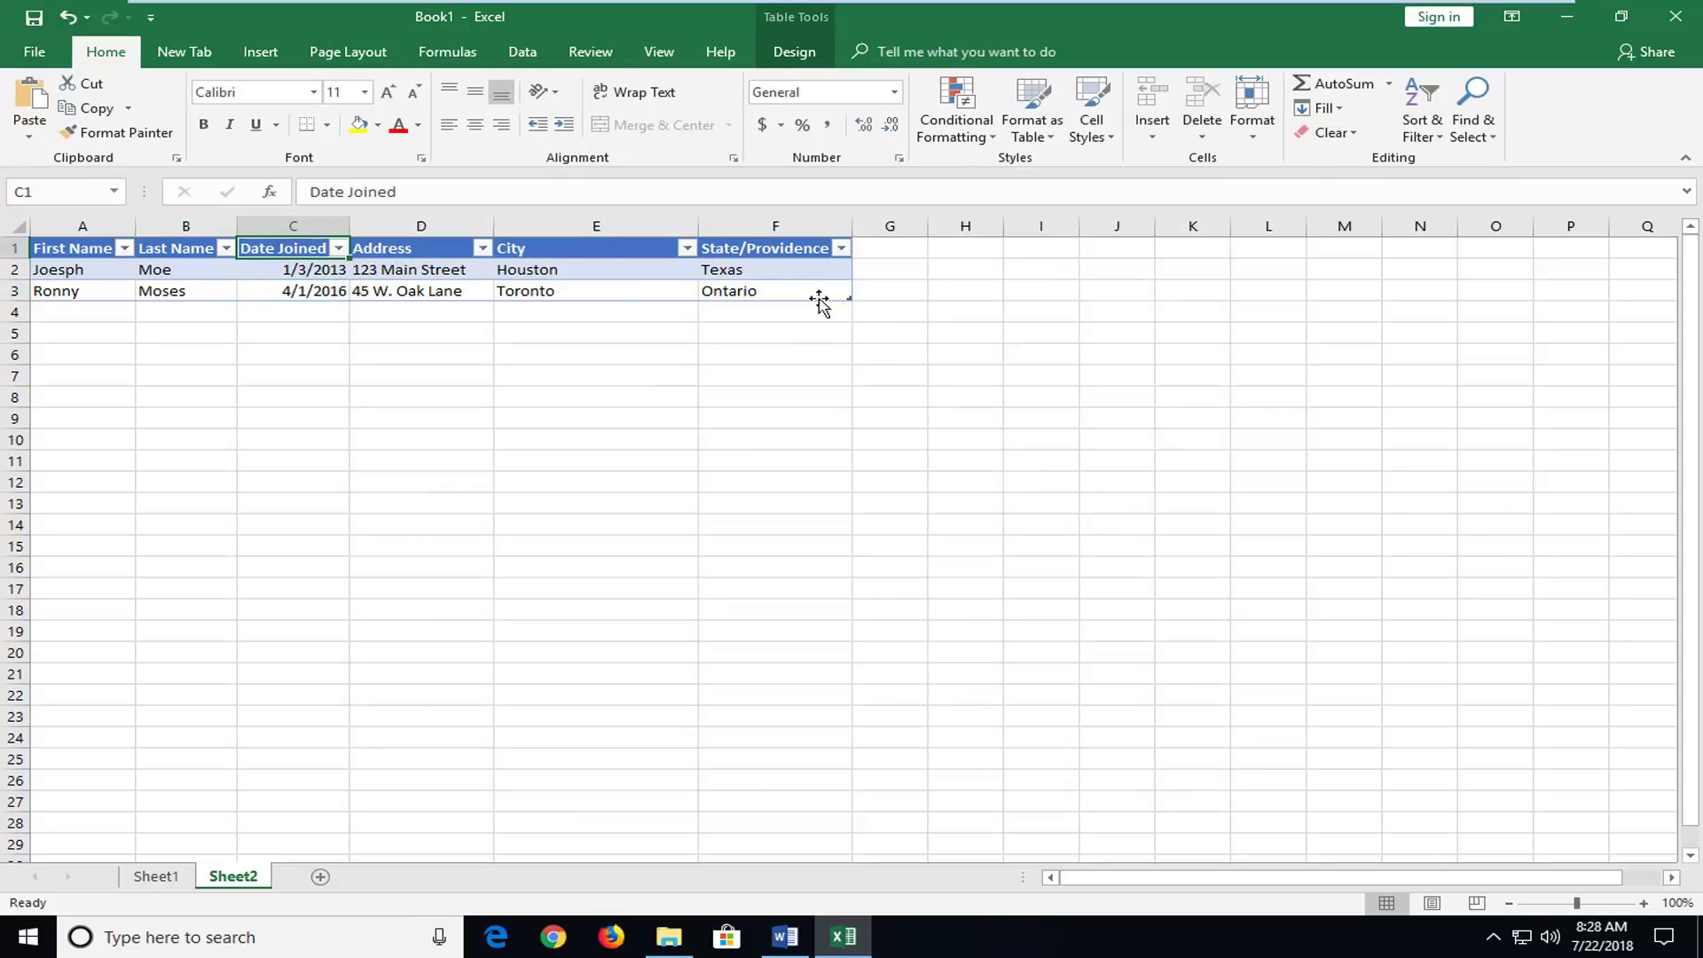
drag(820, 299, 40, 238)
key(Down)
key(Down)
key(Down)
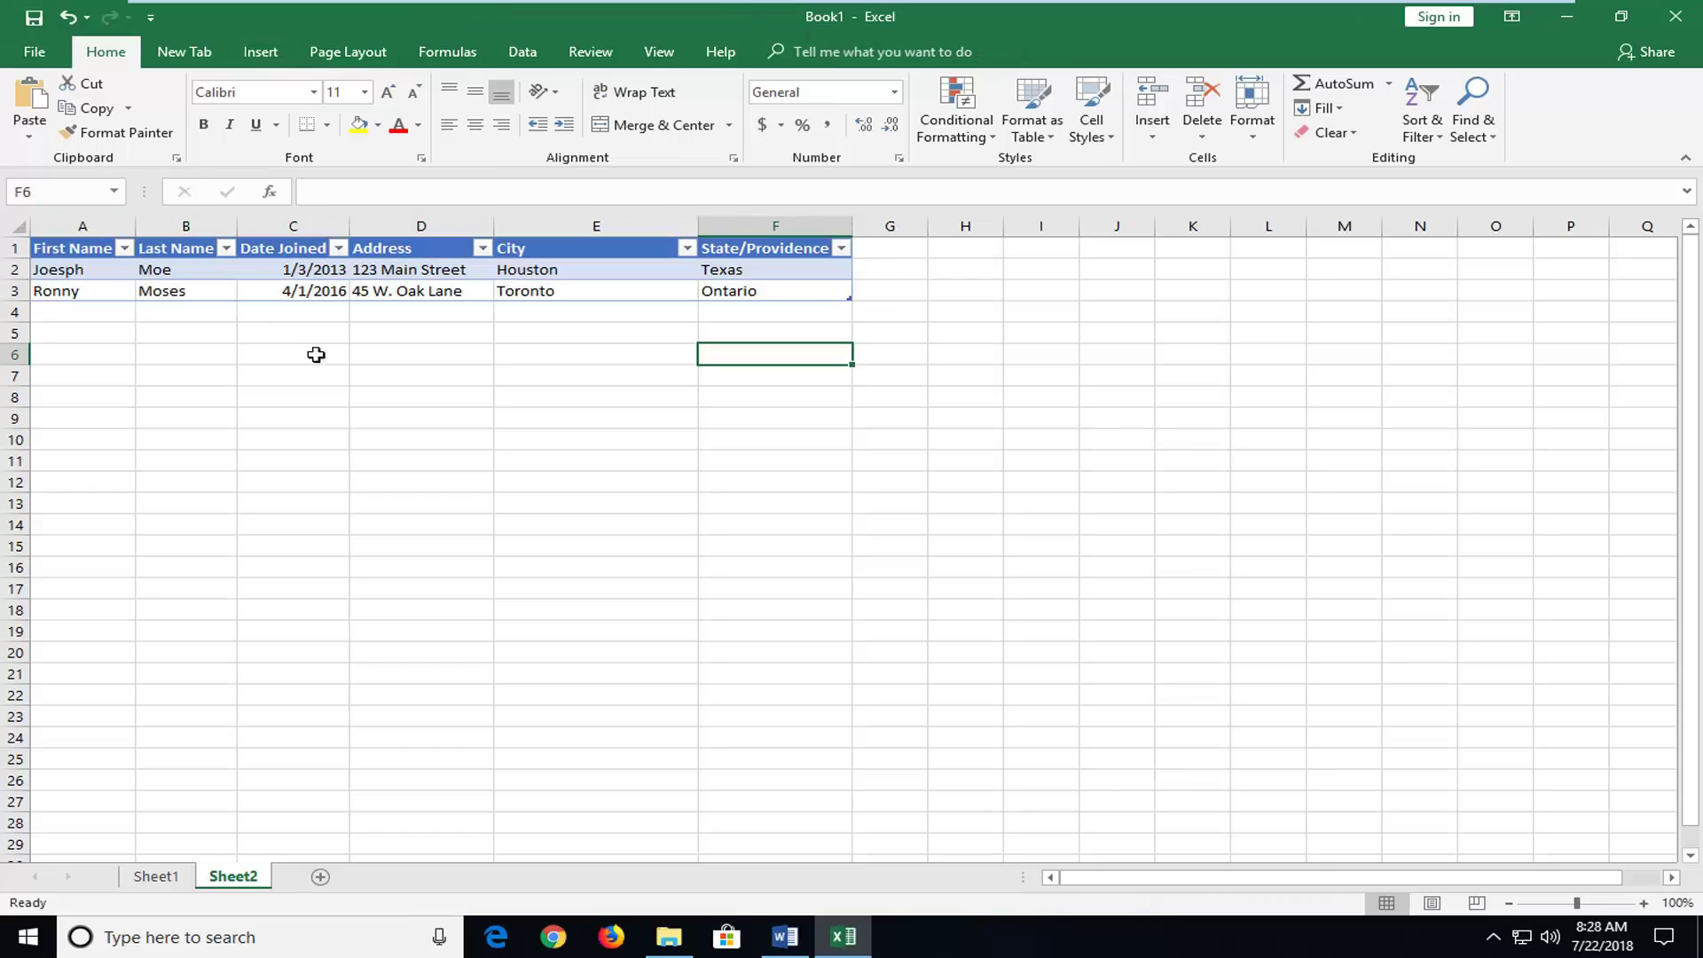
Step: Open the data entry form for the table and start a new blank record
click(158, 289)
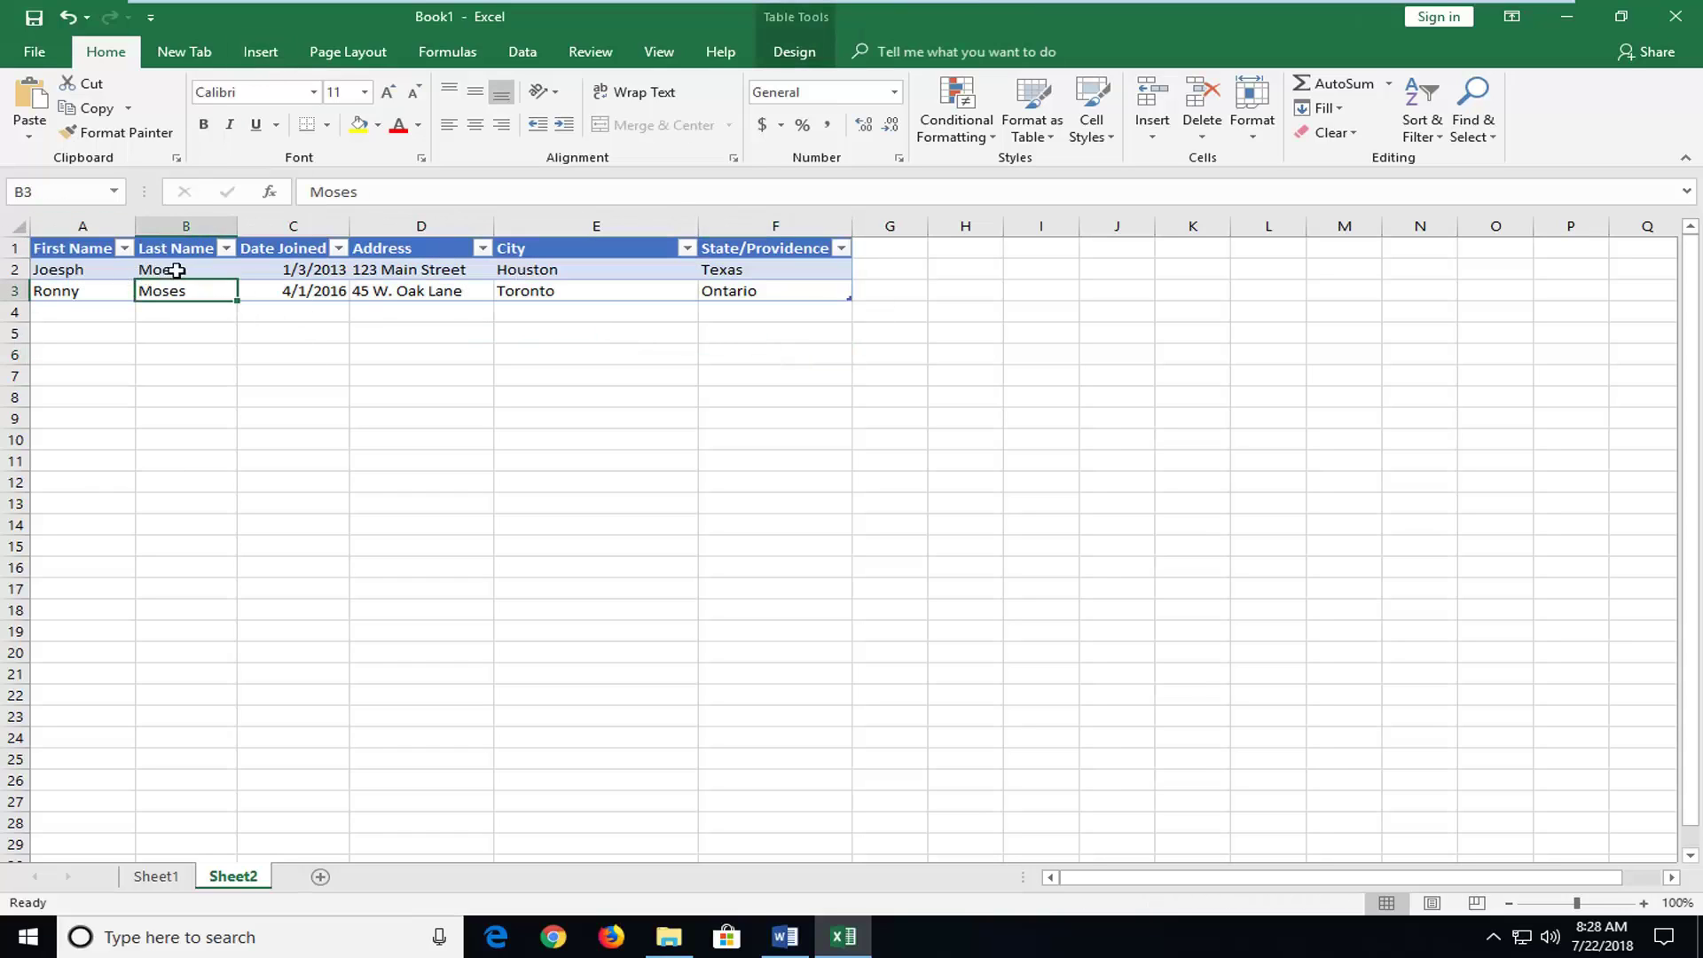
click(195, 59)
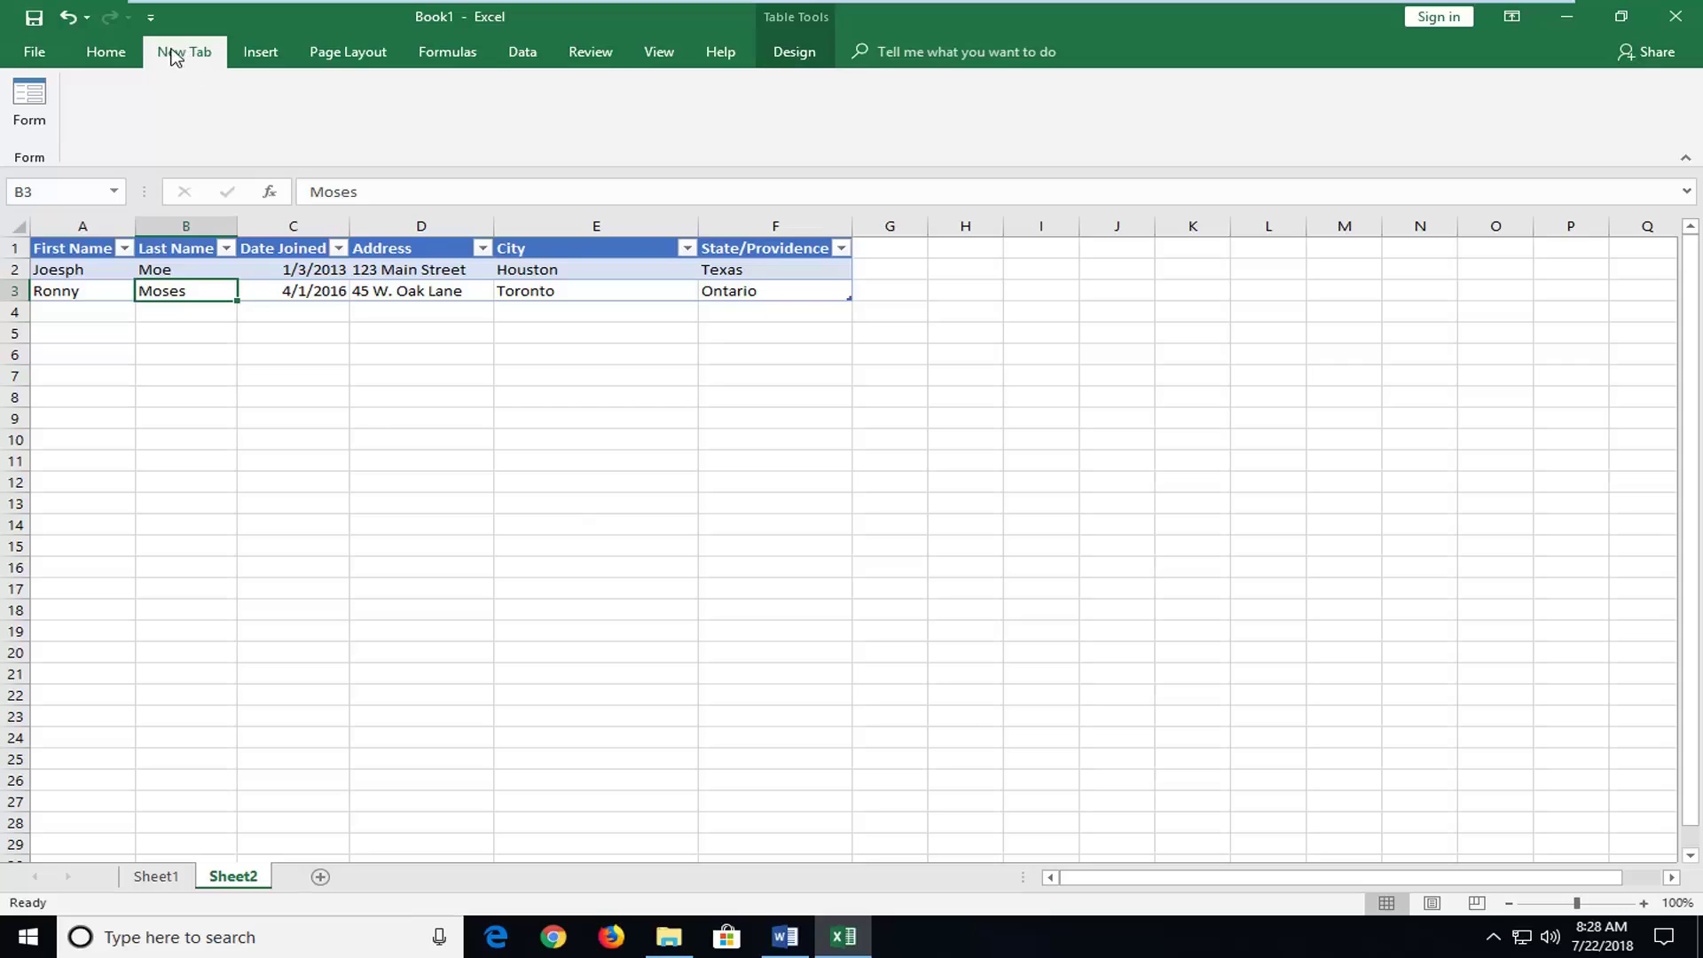
click(34, 133)
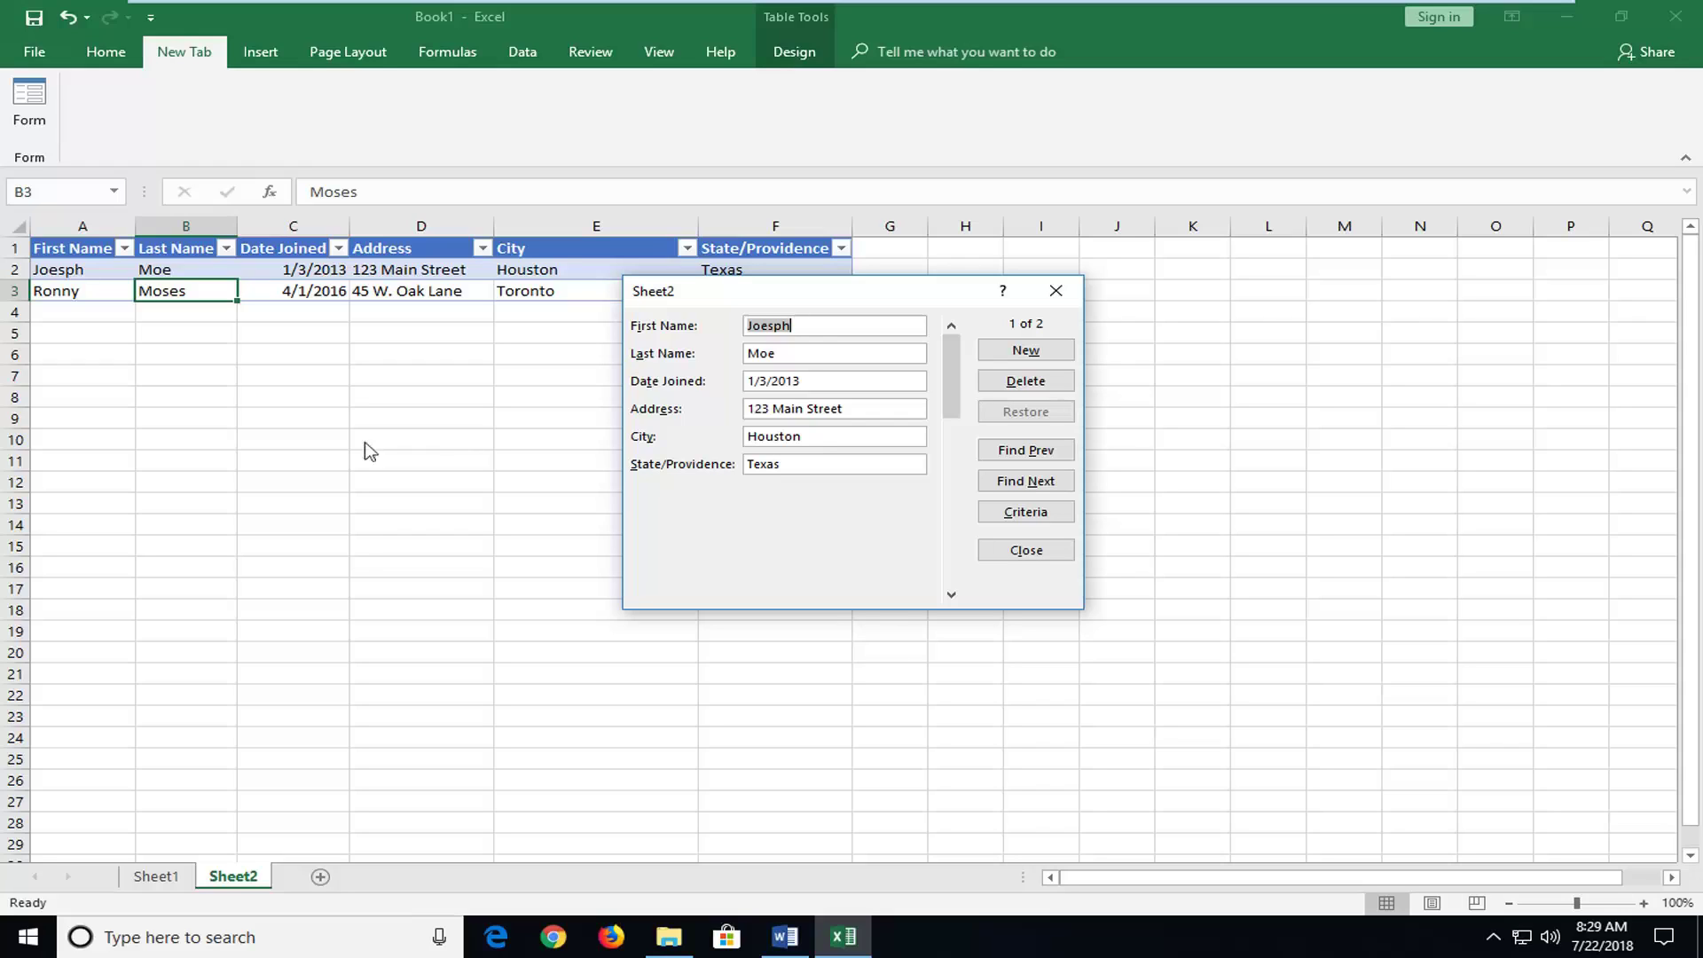
click(816, 329)
click(1026, 351)
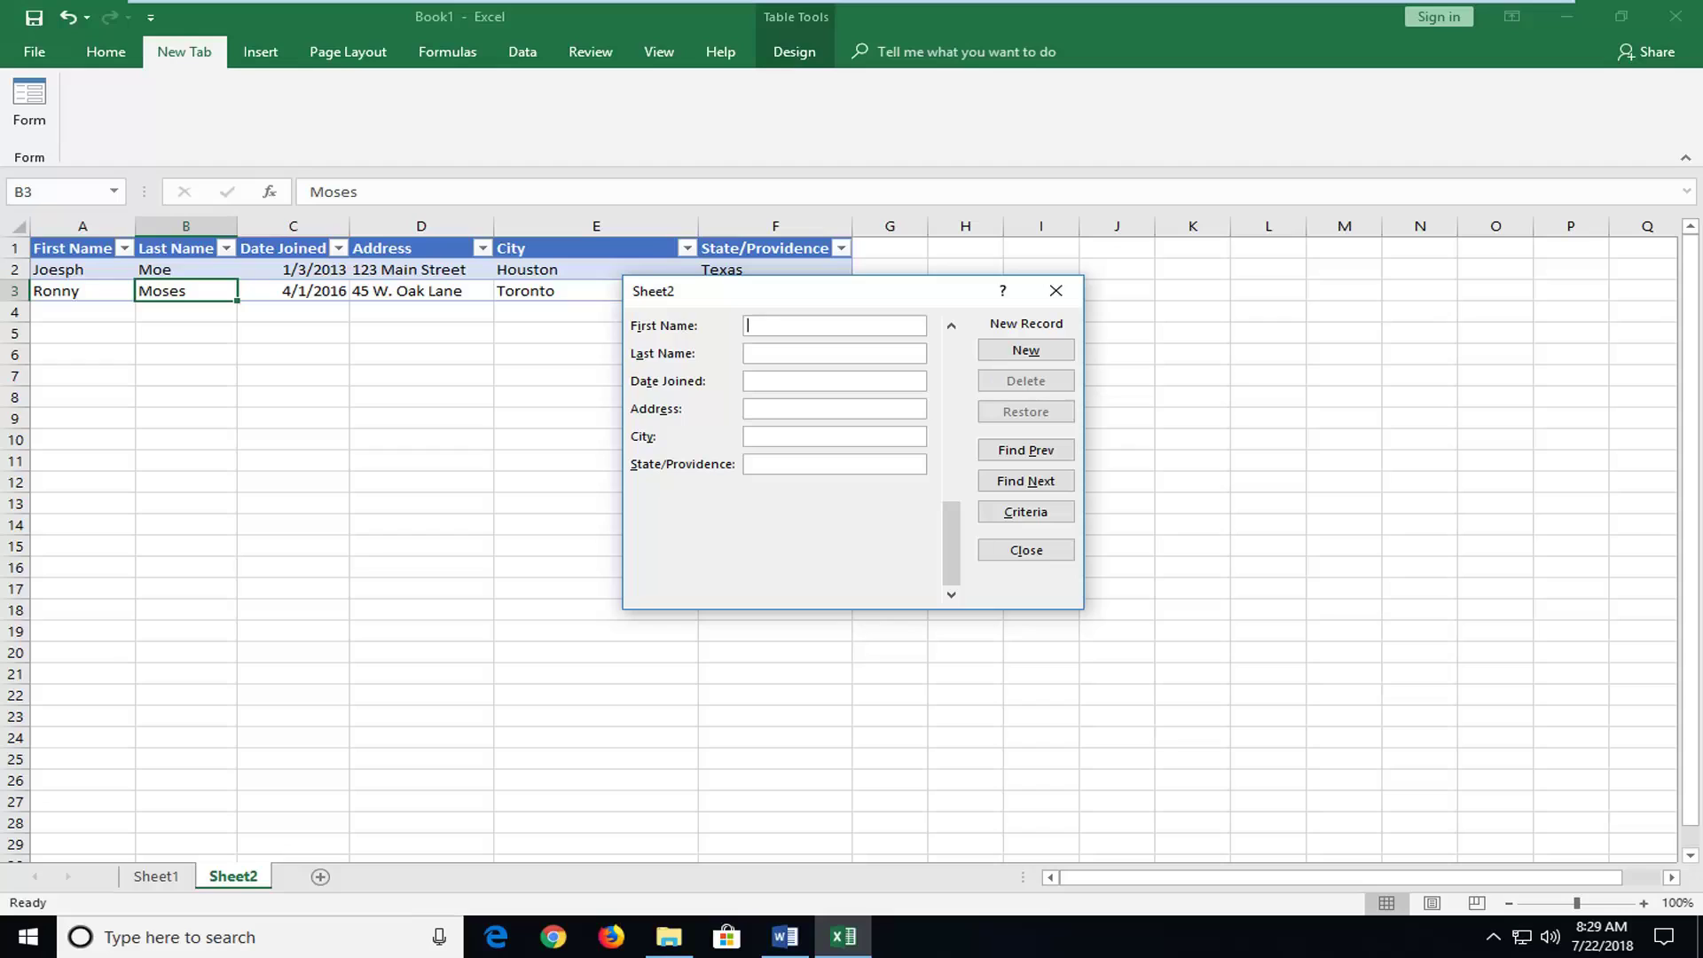
Step: Enter the person's first name and last name, and set Date Joined to 2/21/17 in the new record
text(Ri)
text(George)
text(1/)
text(1)
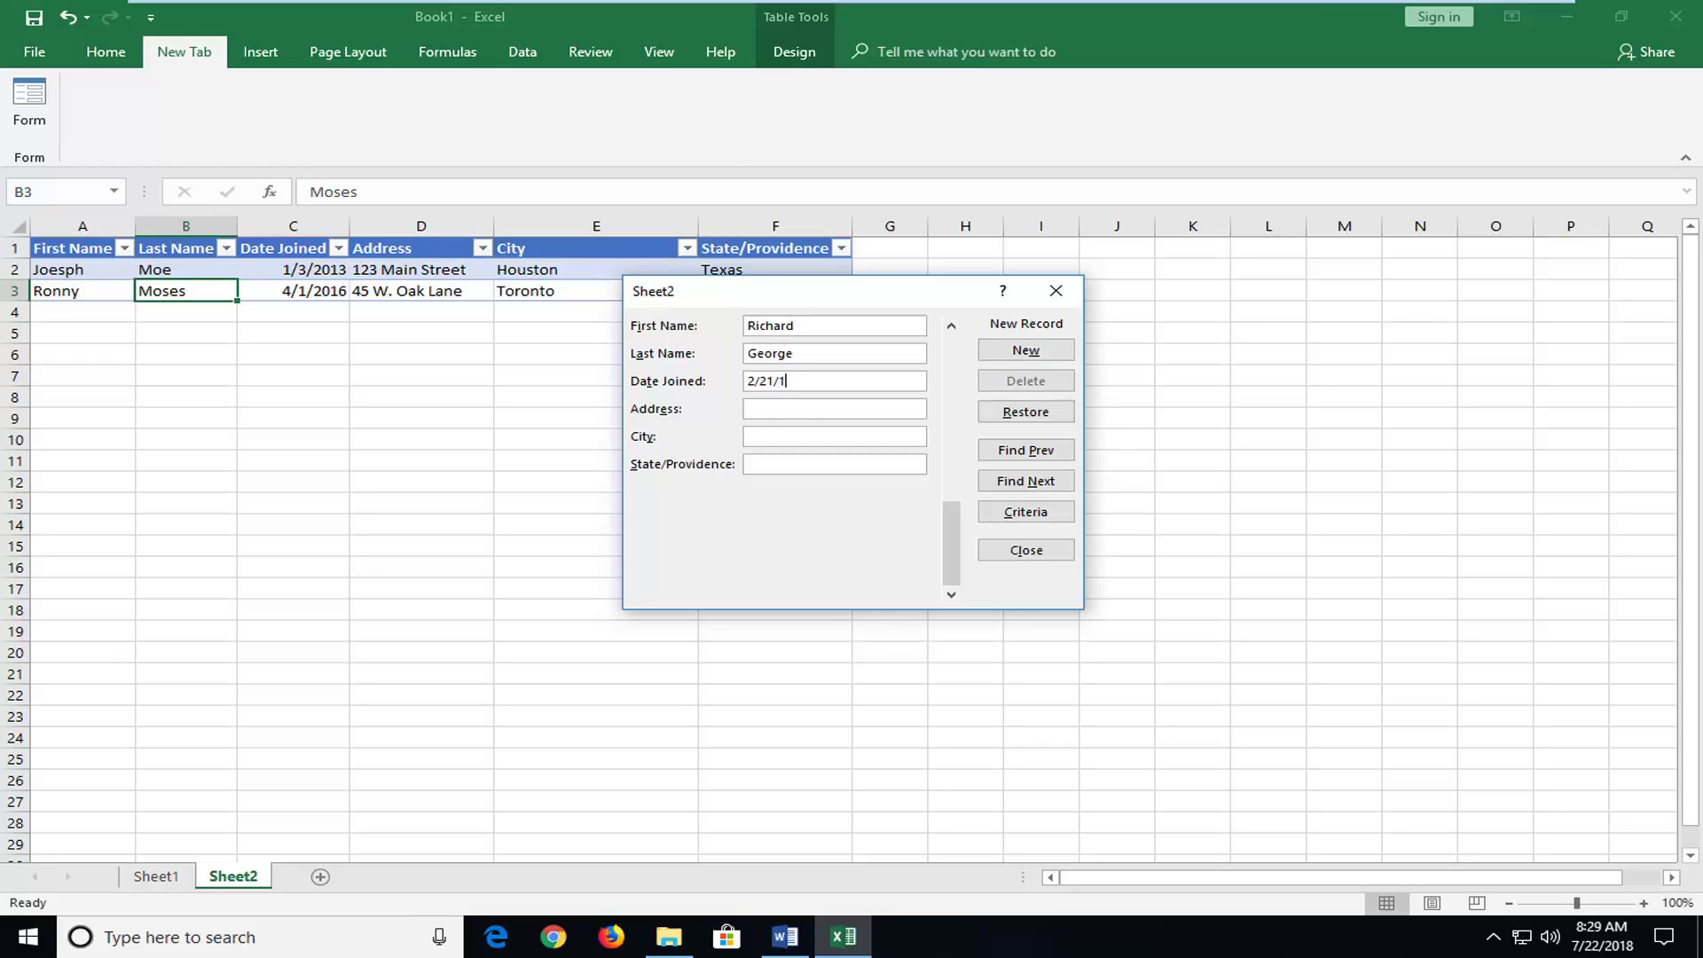
text(7)
Step: Fill in the new record's street address, city and state, and add the record to the table
click(797, 410)
text(45)
key(BackSpace)
key(BackSpace)
text(12 Maple Blv.)
click(851, 442)
text(Portland)
text(Oregon)
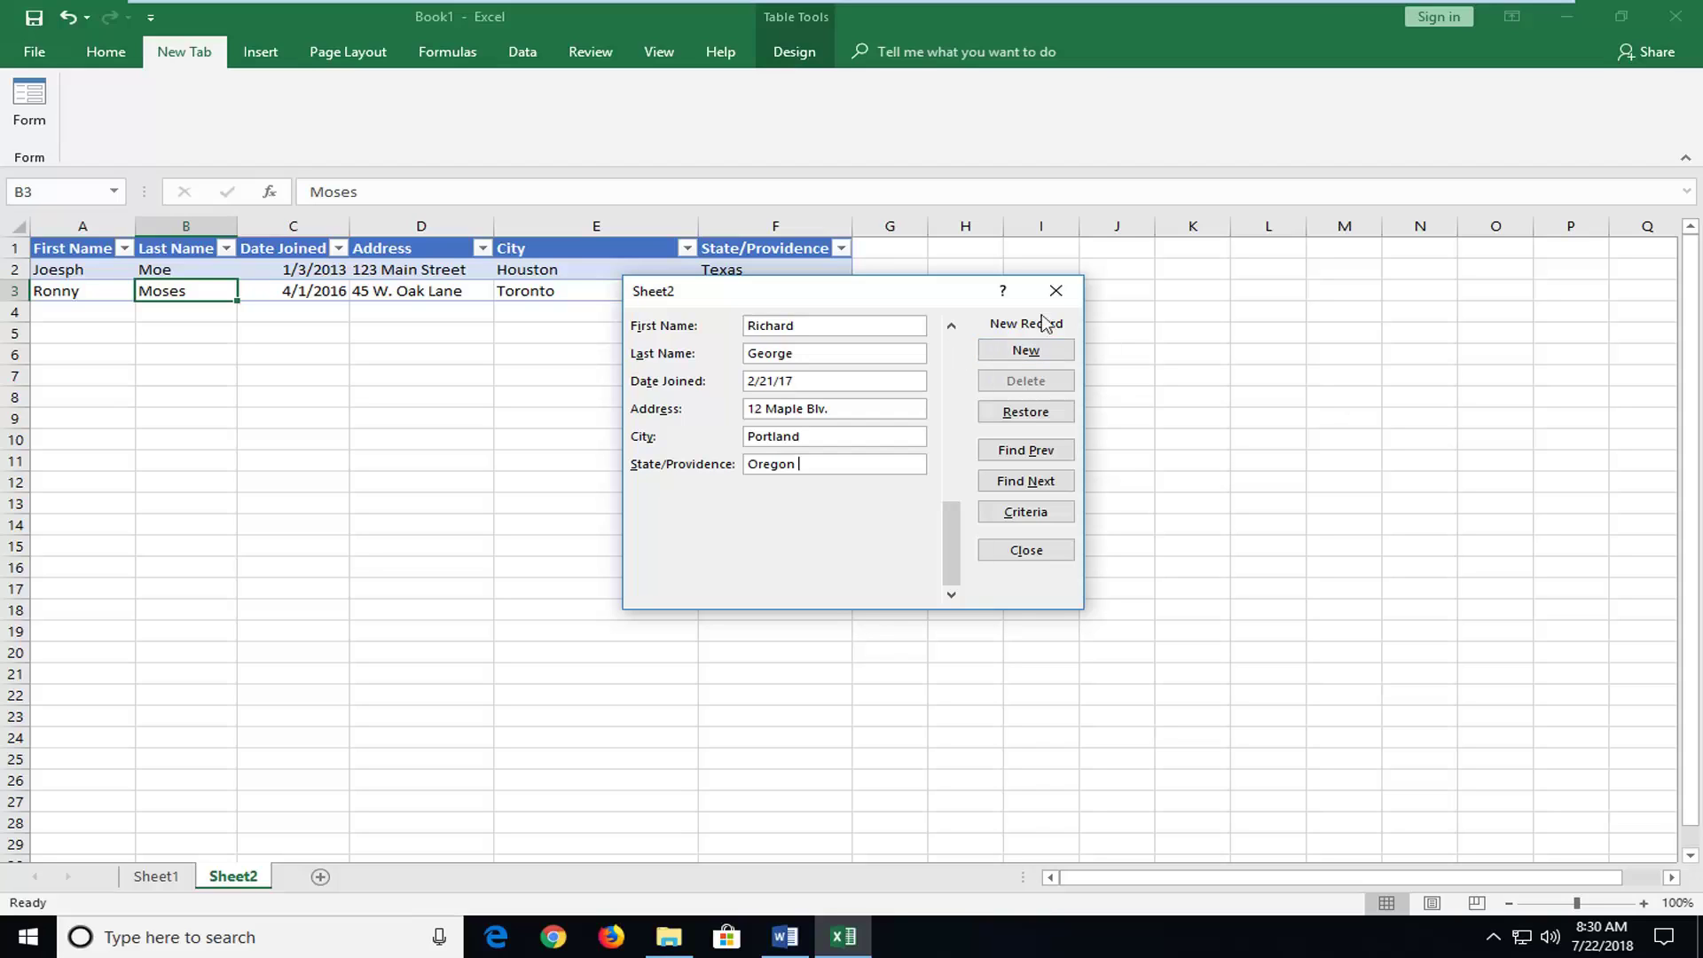
click(1026, 351)
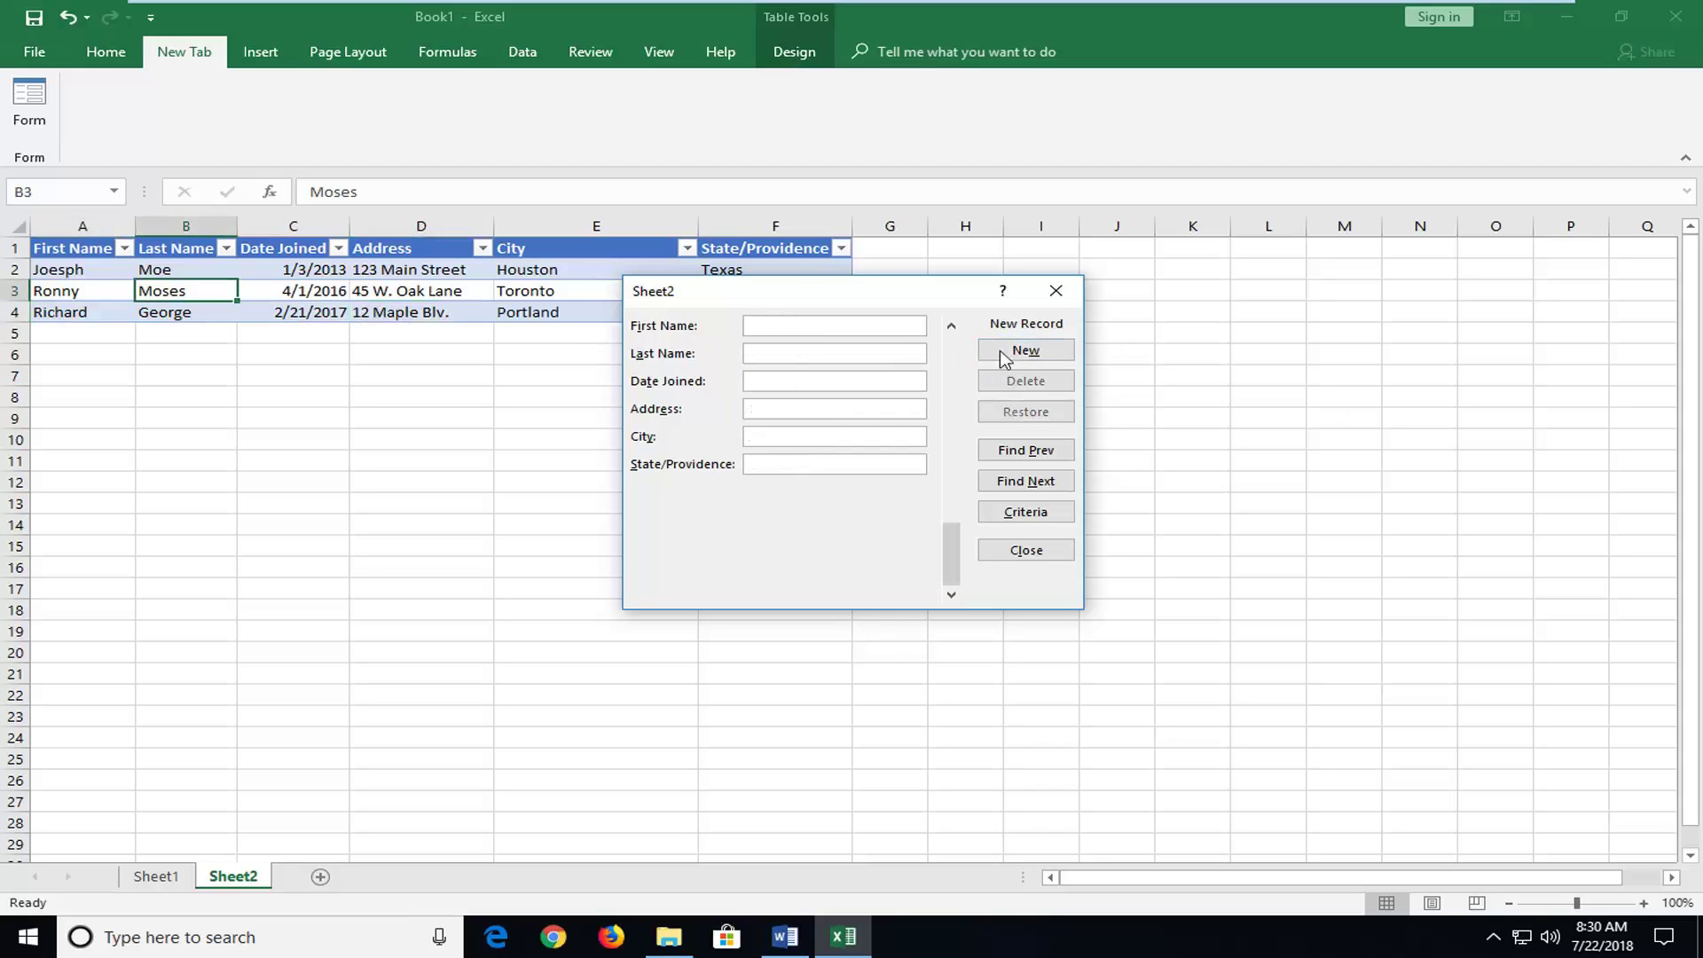
Step: Move the data form window clear of the table rows to view the added record
drag(739, 293, 1029, 442)
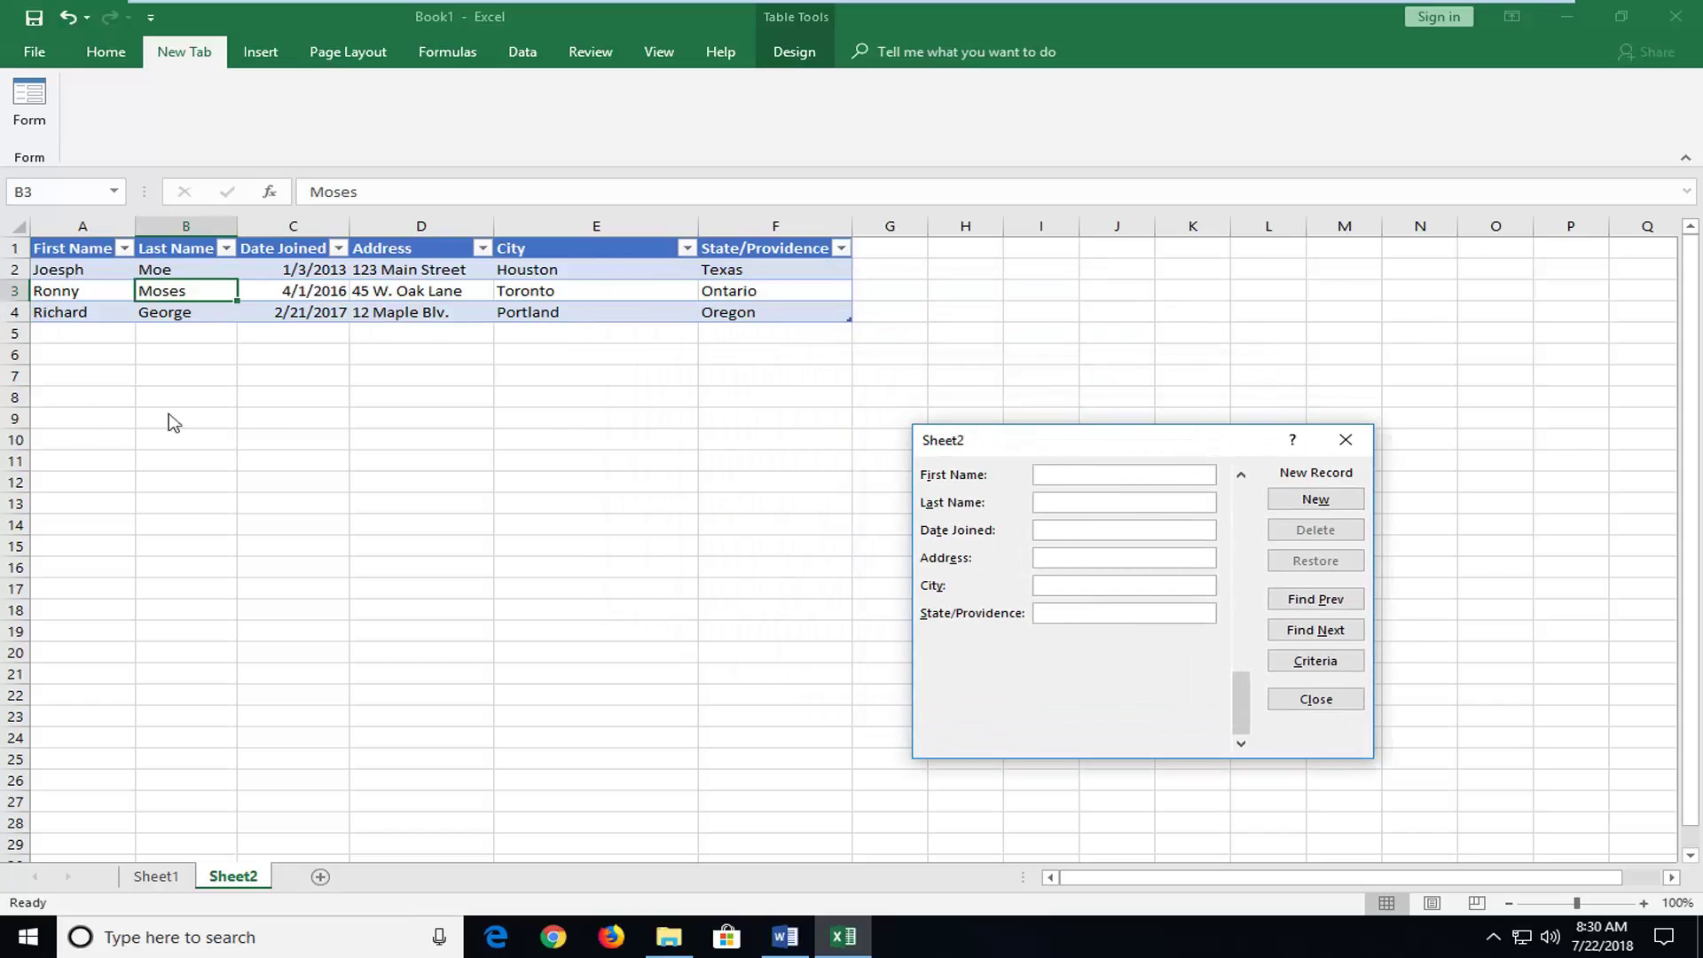
drag(1057, 463, 514, 388)
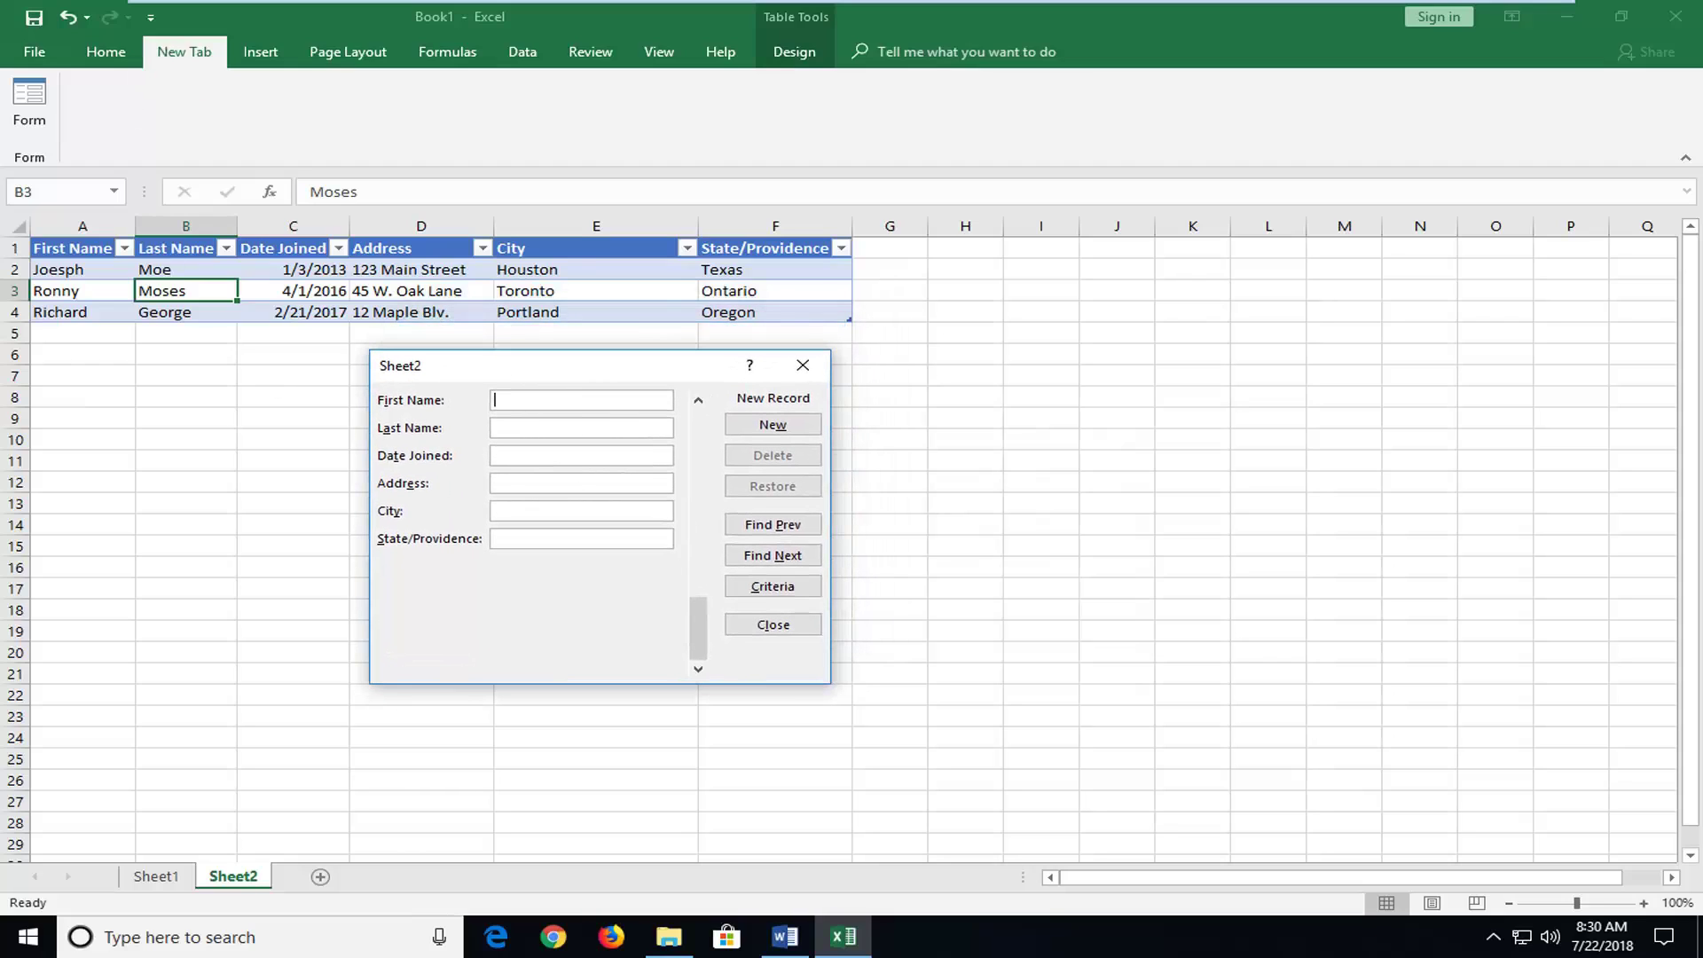